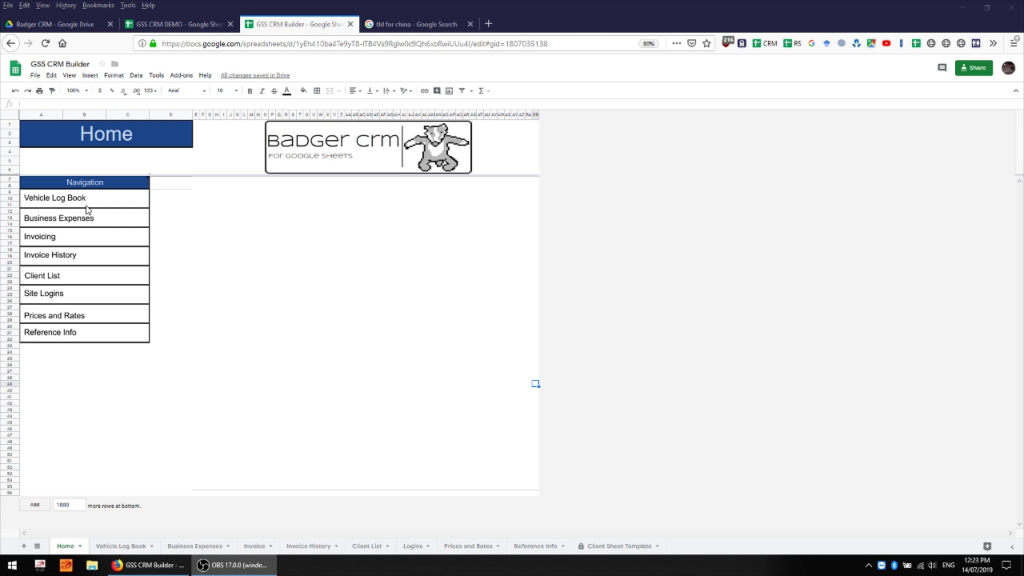
In the Vehicle Log Book, enter purpose 'wwrqer', origin 'er' and destination 'f'
left_click(74, 200)
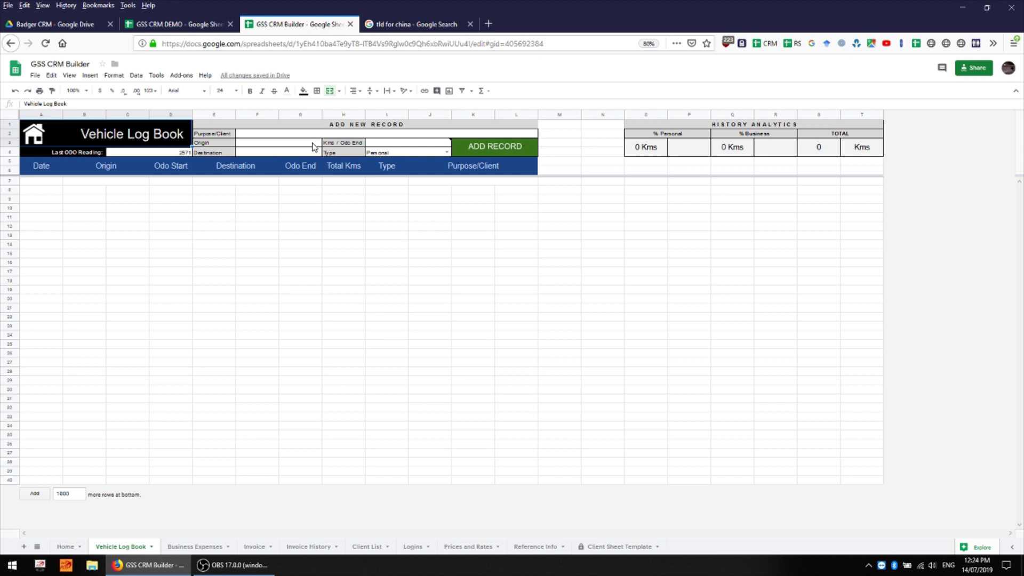
left_click(286, 135)
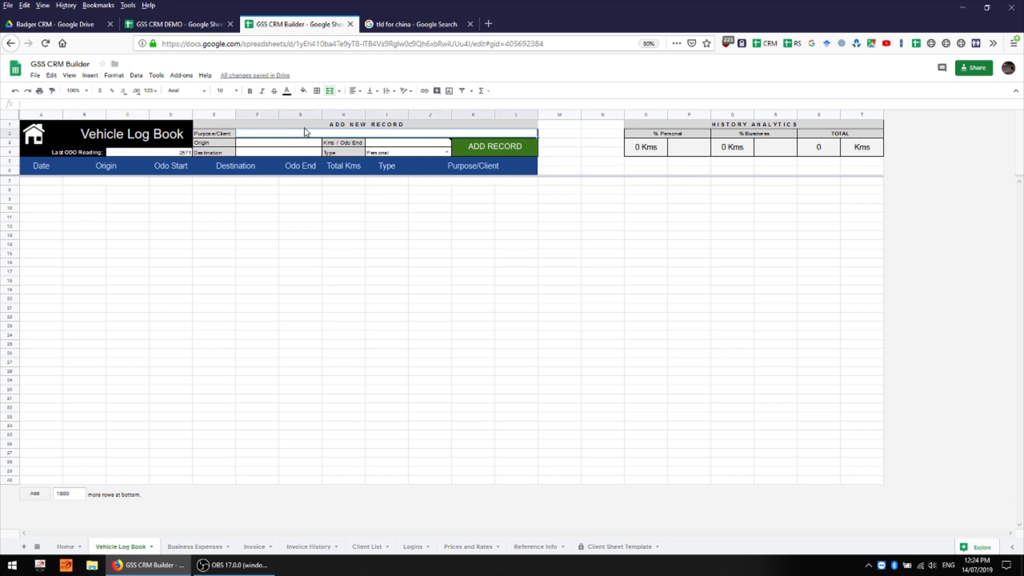
type("wwrqer")
key("Return")
type("er")
key("Return")
type("f")
key("Return")
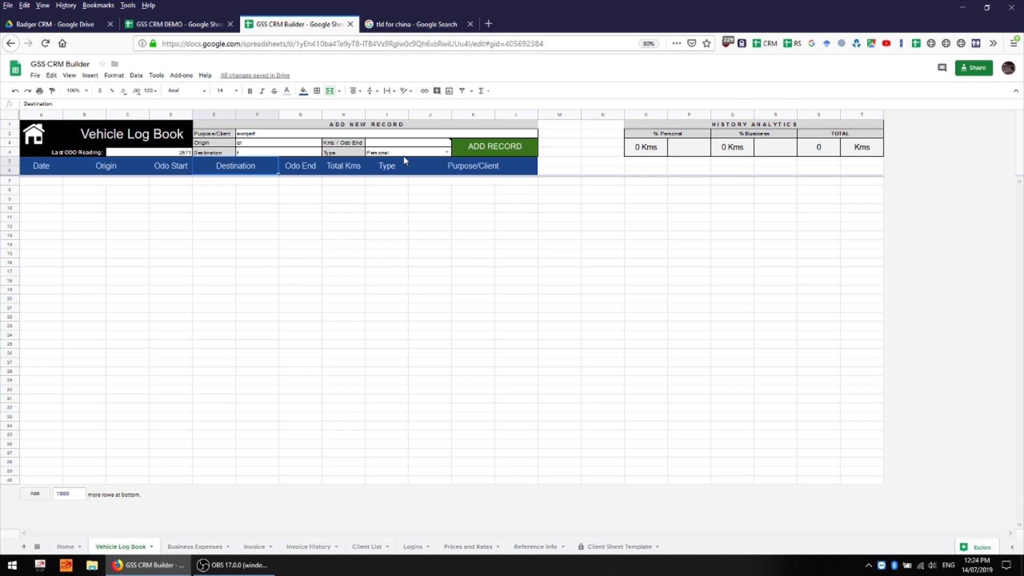
Set the trip type to Business and fill in the odometer end reading
left_click(447, 152)
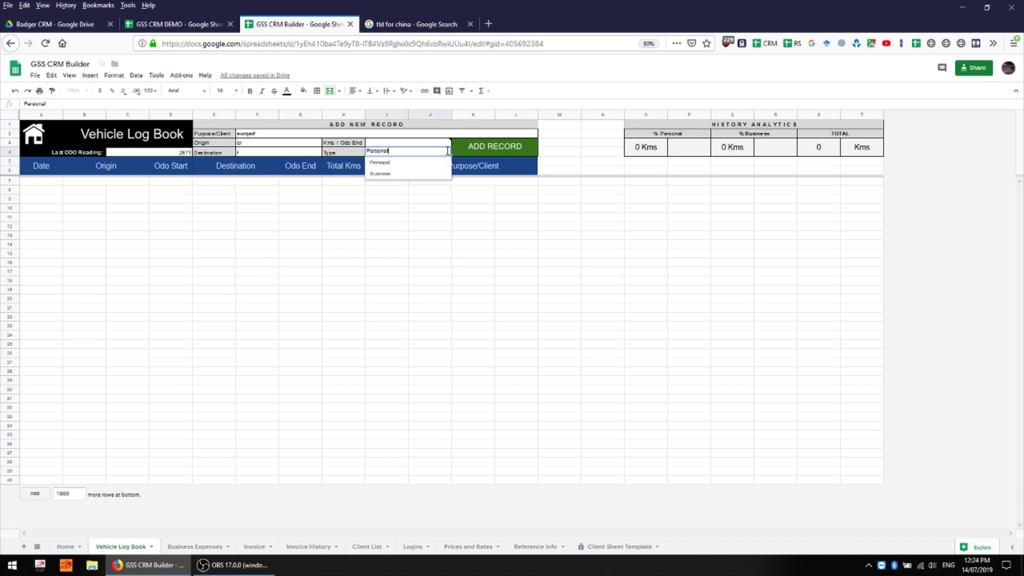
left_click(417, 172)
left_click(408, 144)
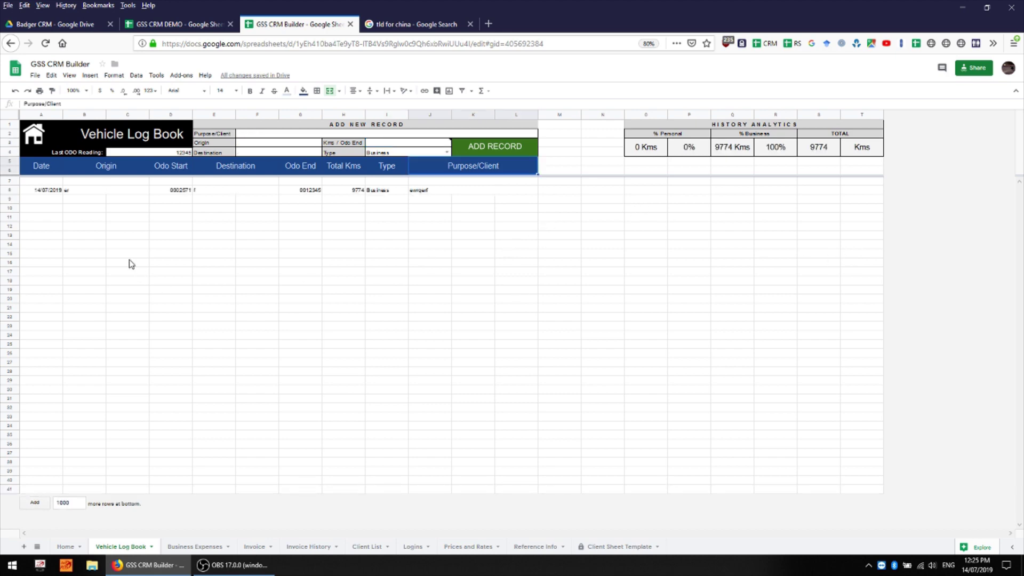
Enter a new trip with purpose 'wq3f', origin 'werf', destination 'wq' and 23 kms
left_click(296, 133)
type("wq3f")
key("Return")
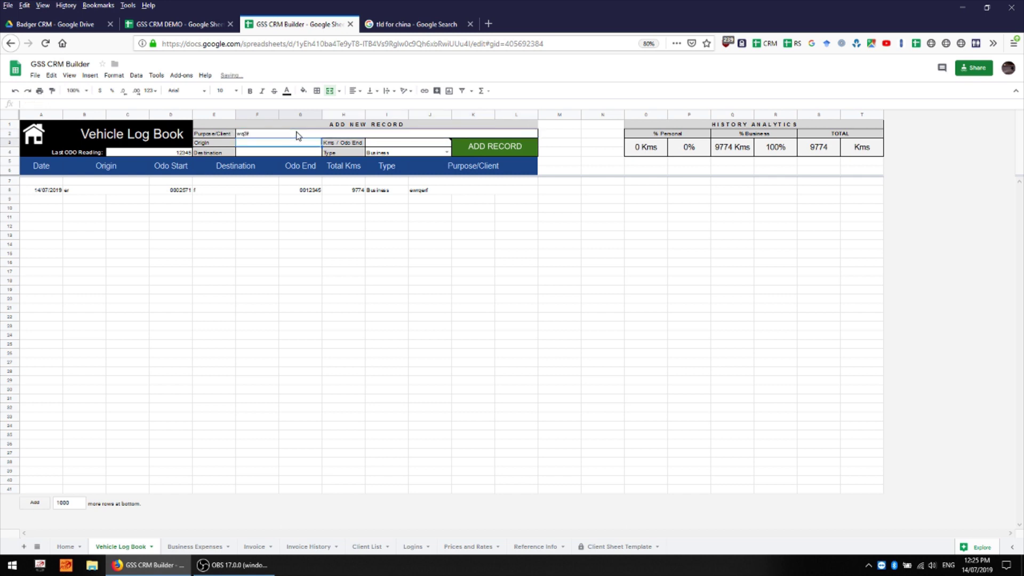
type("werf")
key("Return")
type("wq")
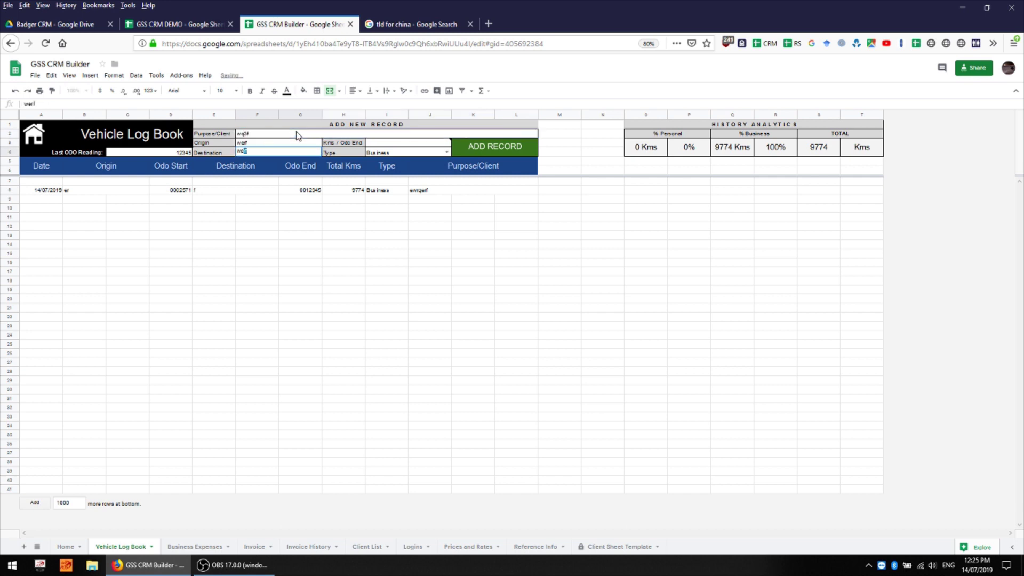
left_click(411, 143)
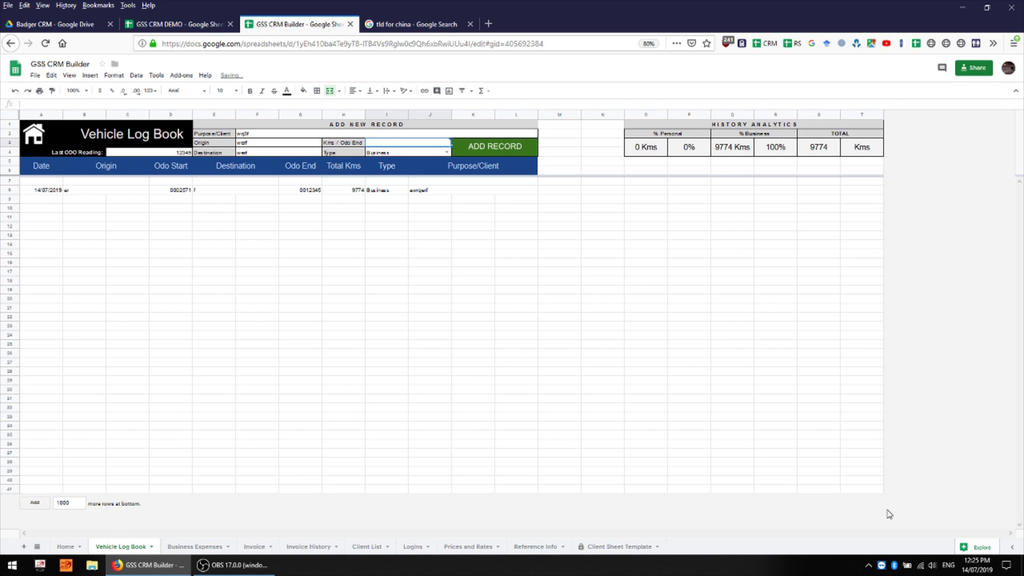
type("23")
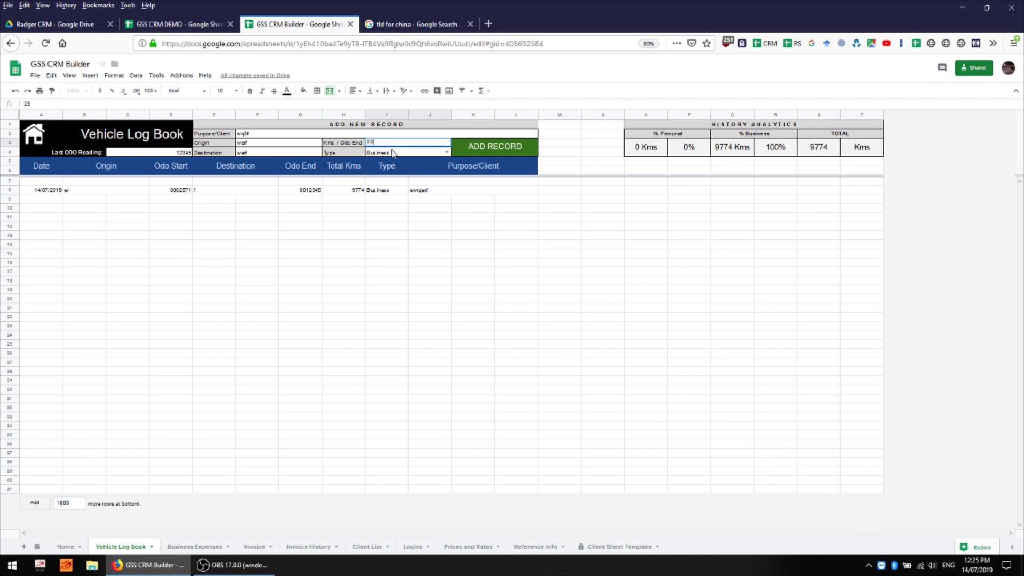
Mark the trip as Personal, add it to the log, and check its 23 km total
left_click(447, 153)
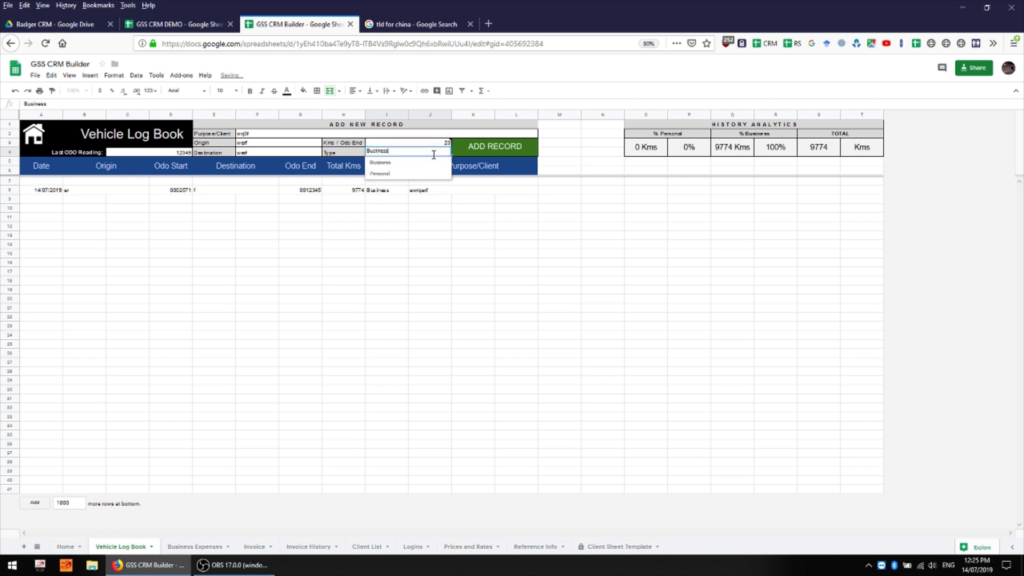
left_click(397, 176)
left_click(489, 150)
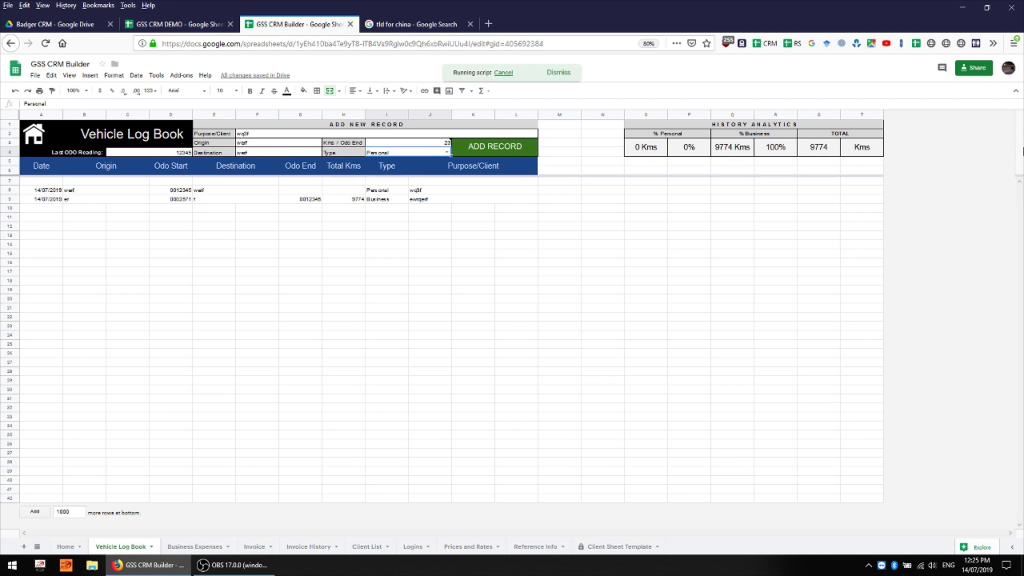
left_click(354, 190)
Enter a trip with purpose and origin 'qwedqwe', destination 'qwed', odometer end 12399
left_click(302, 192)
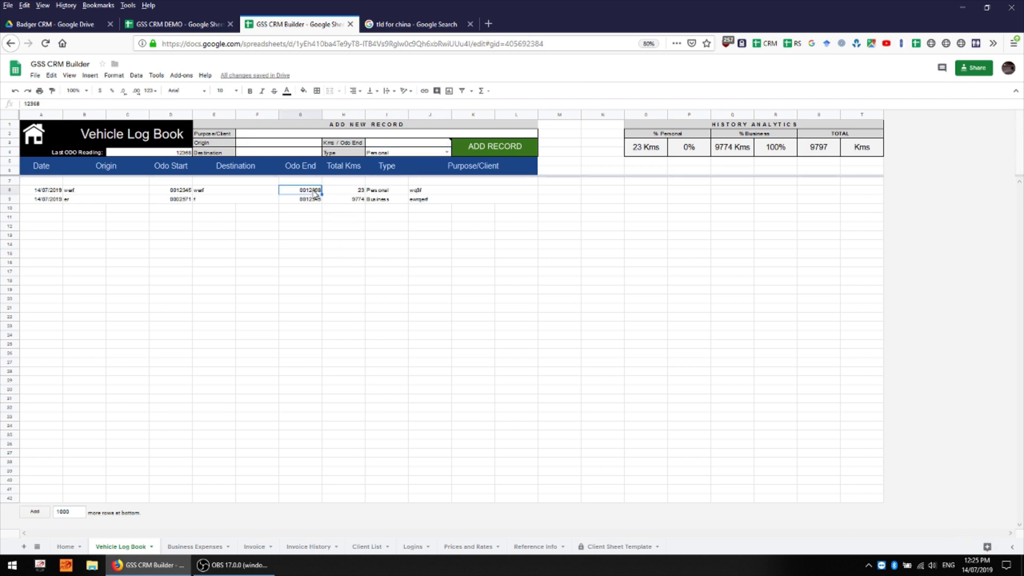
left_click(301, 134)
type("qwedqwe")
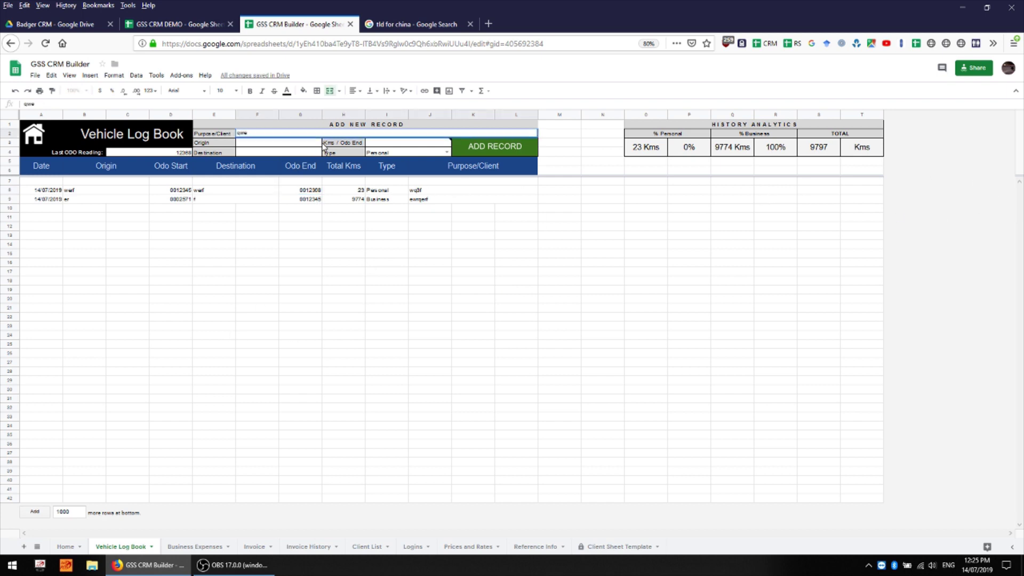
key("Return")
type("qwedqwe")
key("Return")
type("qwed")
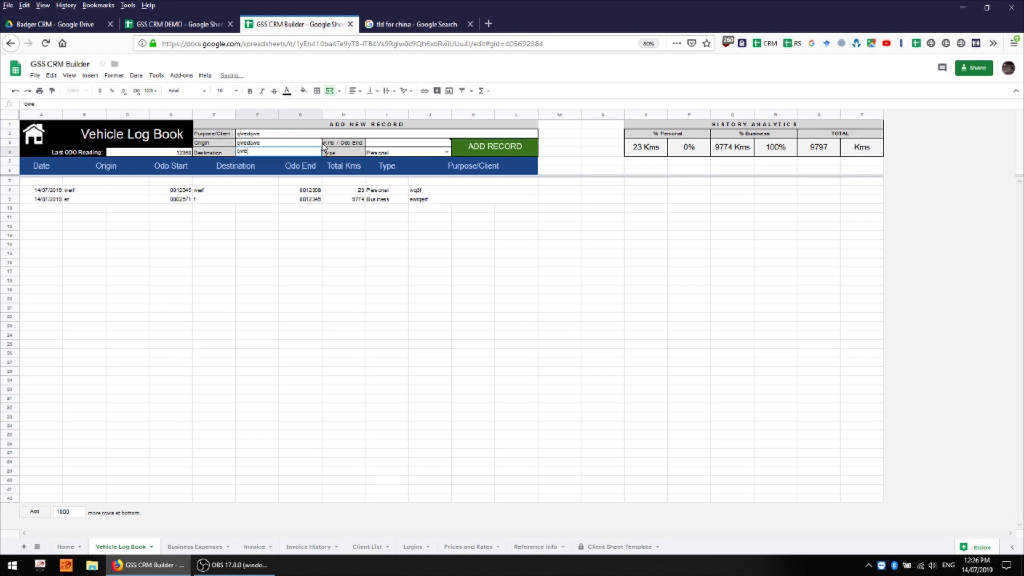
left_click(376, 143)
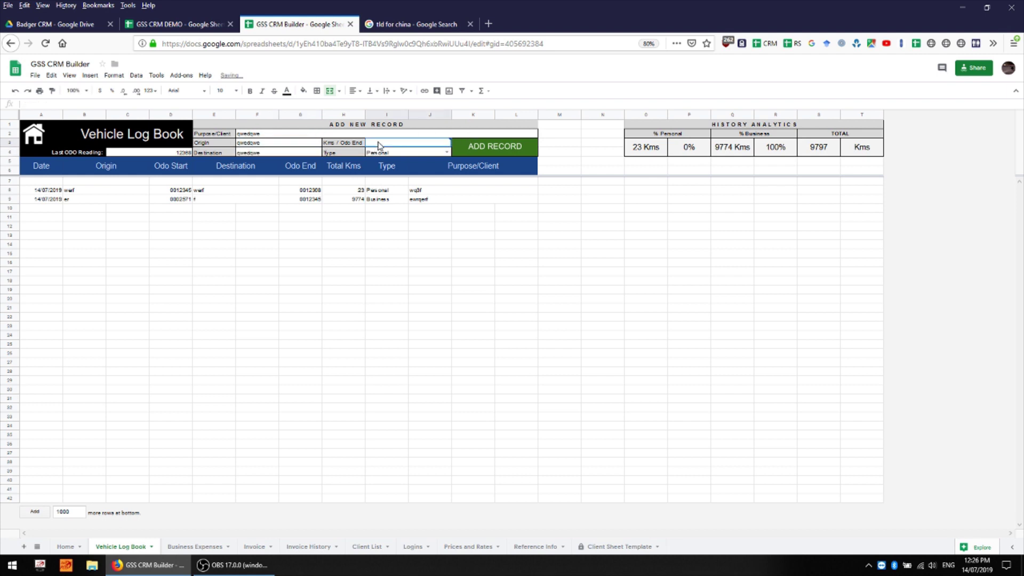
type("12399")
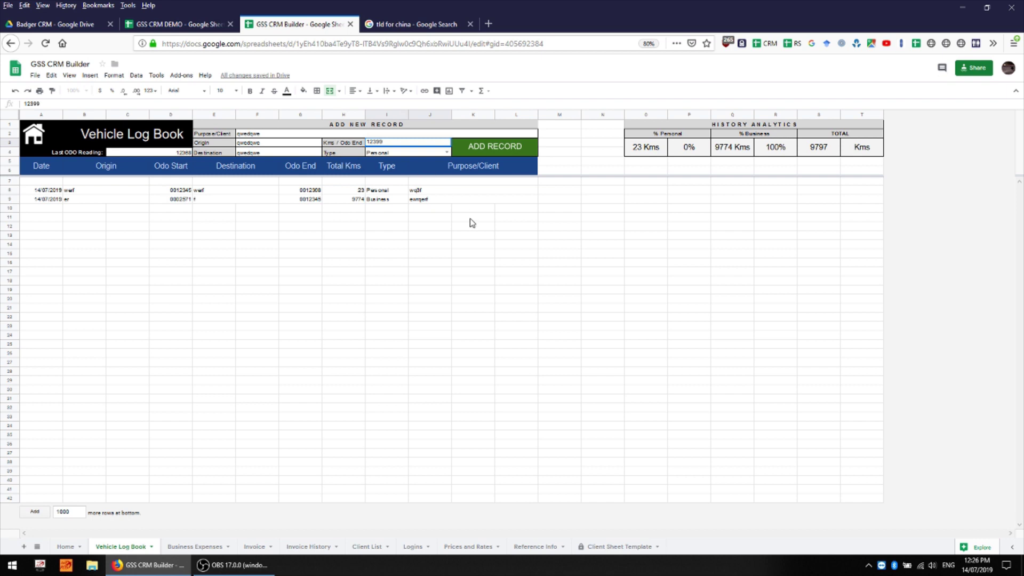
Add it as a Business trip and verify odometer end 12399 and 31 kms
left_click(447, 154)
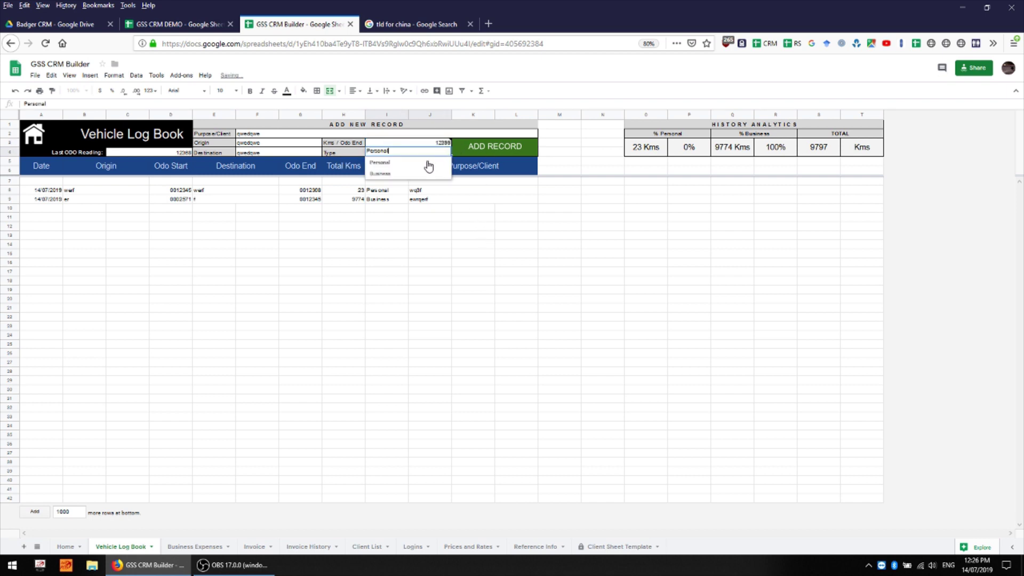
left_click(417, 173)
left_click(510, 152)
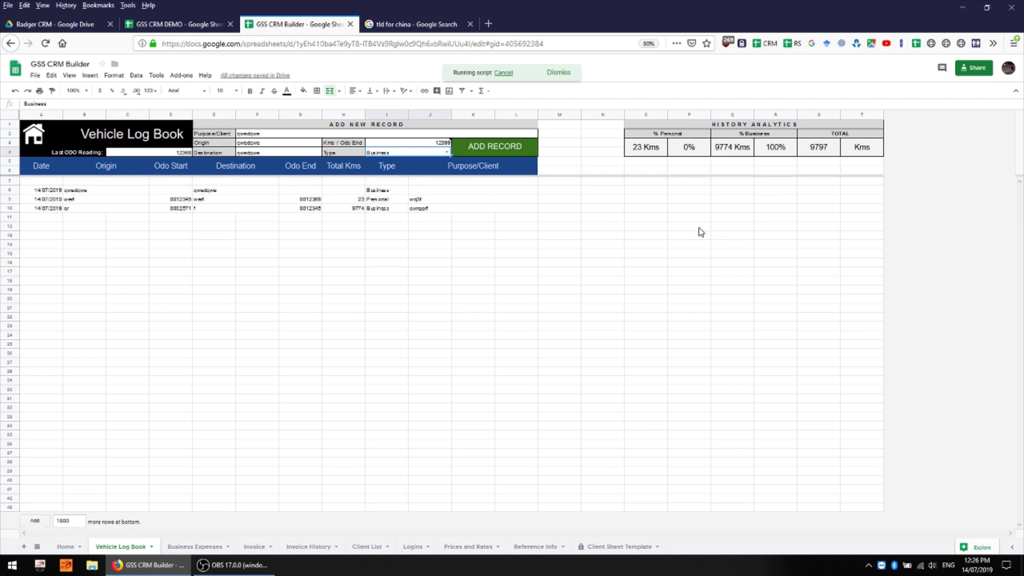
left_click(299, 193)
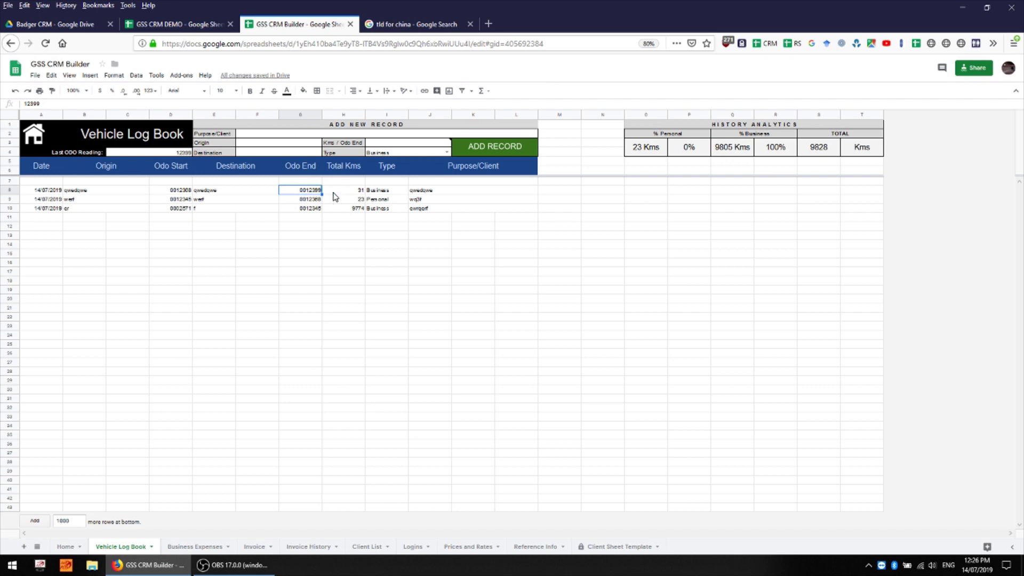
left_click(358, 192)
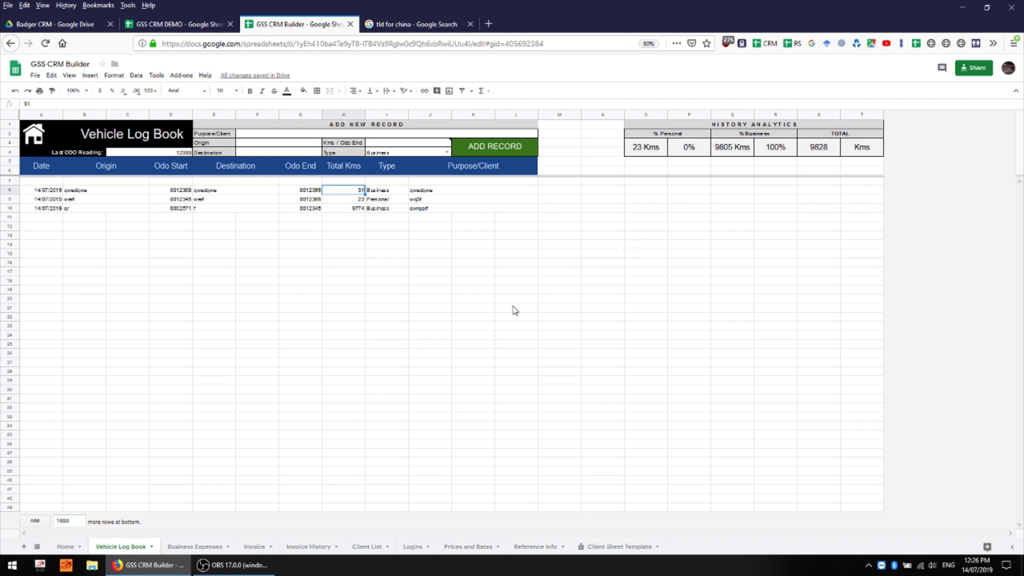
On the Business Expenses sheet, enter the item details and an amount of 123.45
left_click(32, 135)
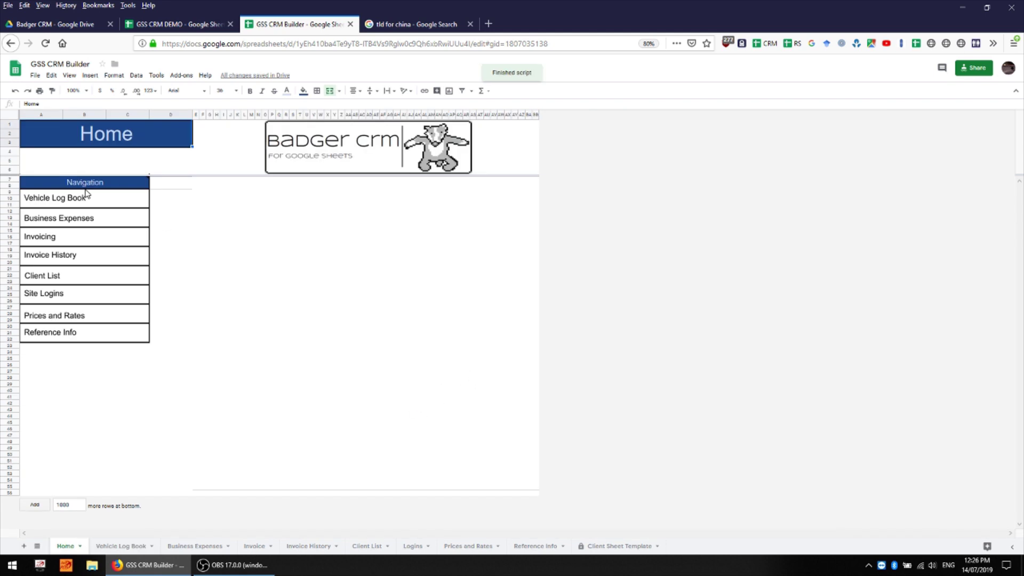
left_click(77, 219)
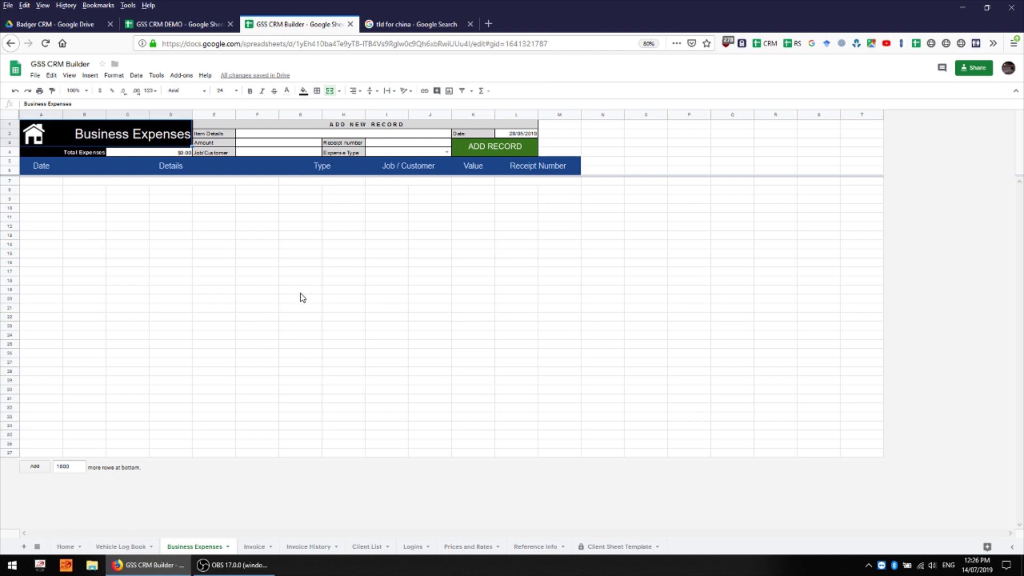
left_click(315, 137)
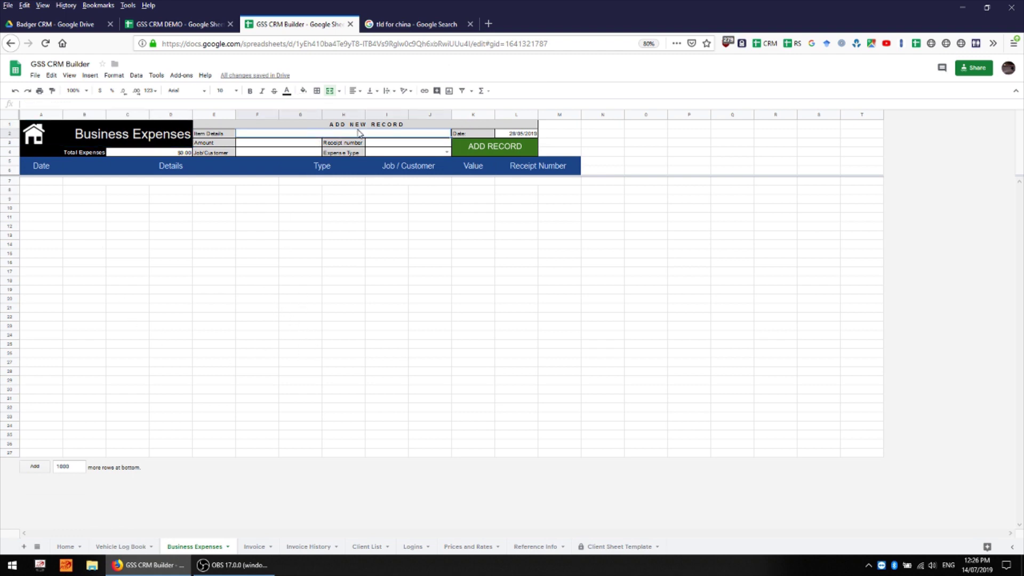
type("qrfqrefqref qer f wer")
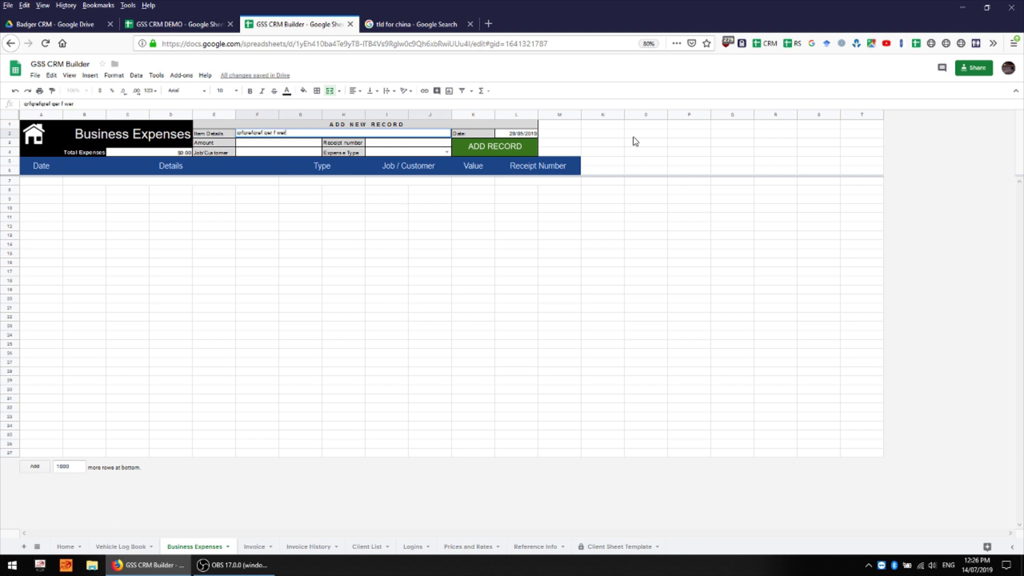
key("Return")
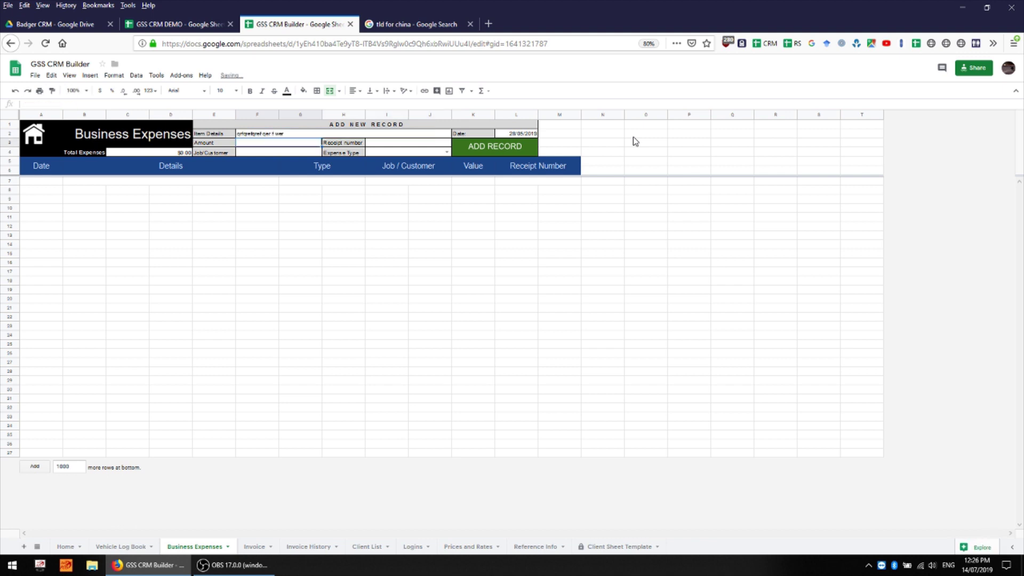
type("123.45")
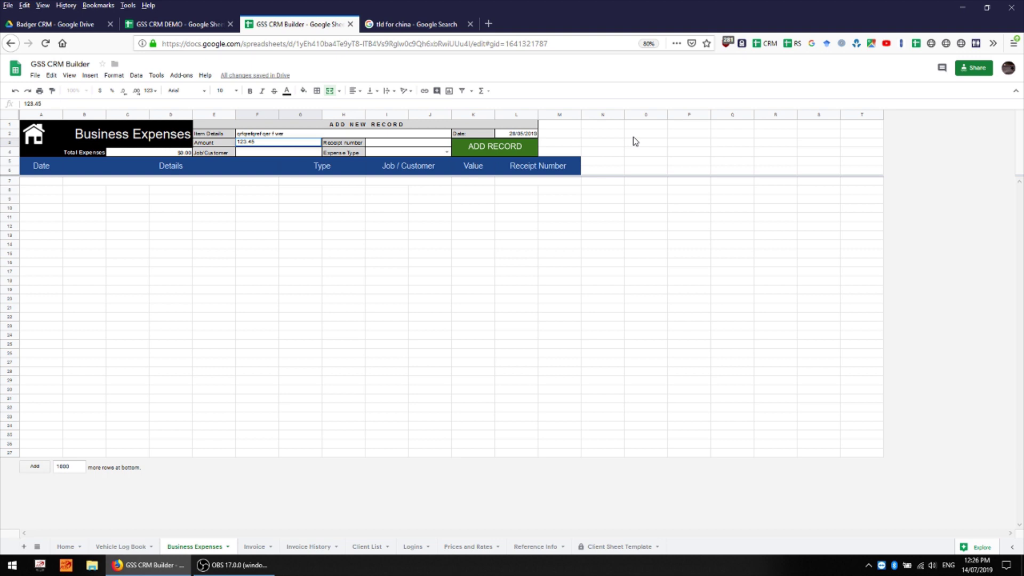
key("Return")
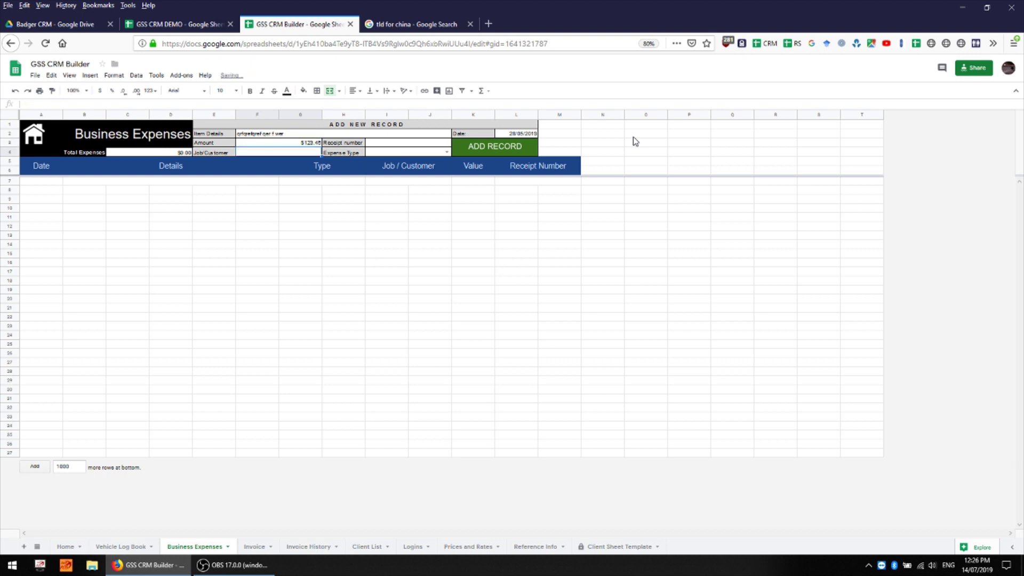
Set job to 'self', expense type to Computers, and enter receipt number 2314
type("self")
key("Tab")
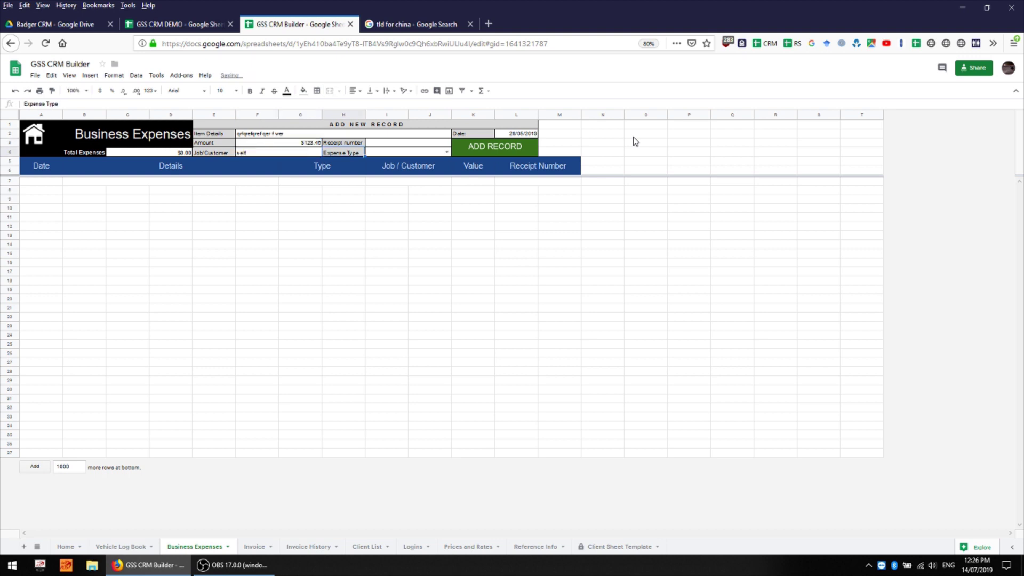
key("Tab")
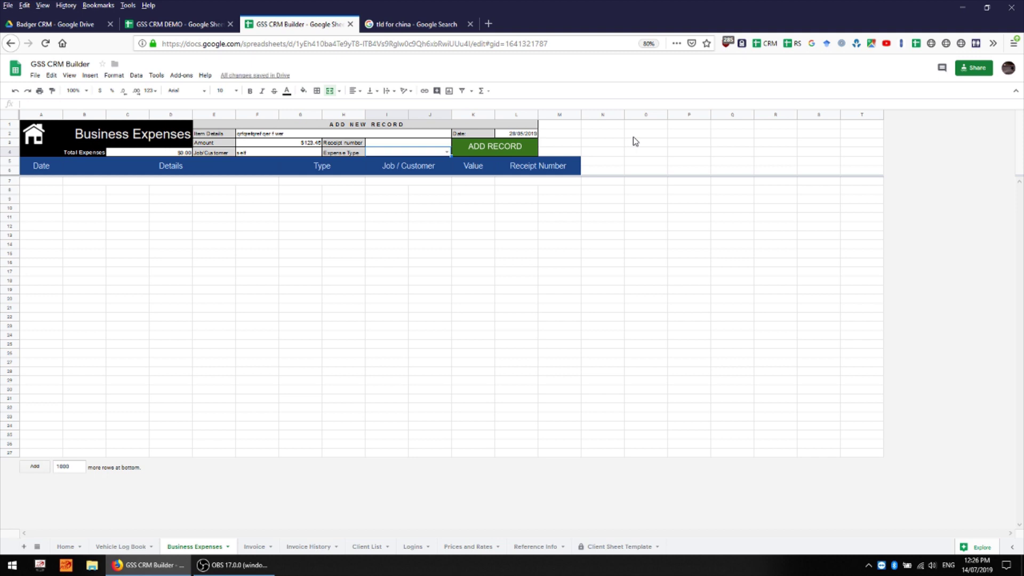
type("c")
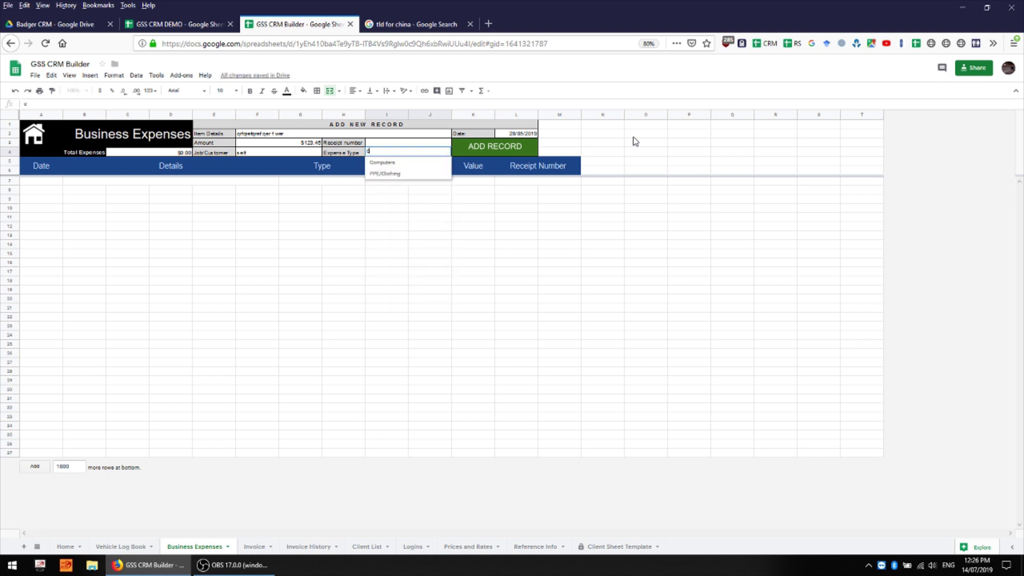
key("Down")
key("Return")
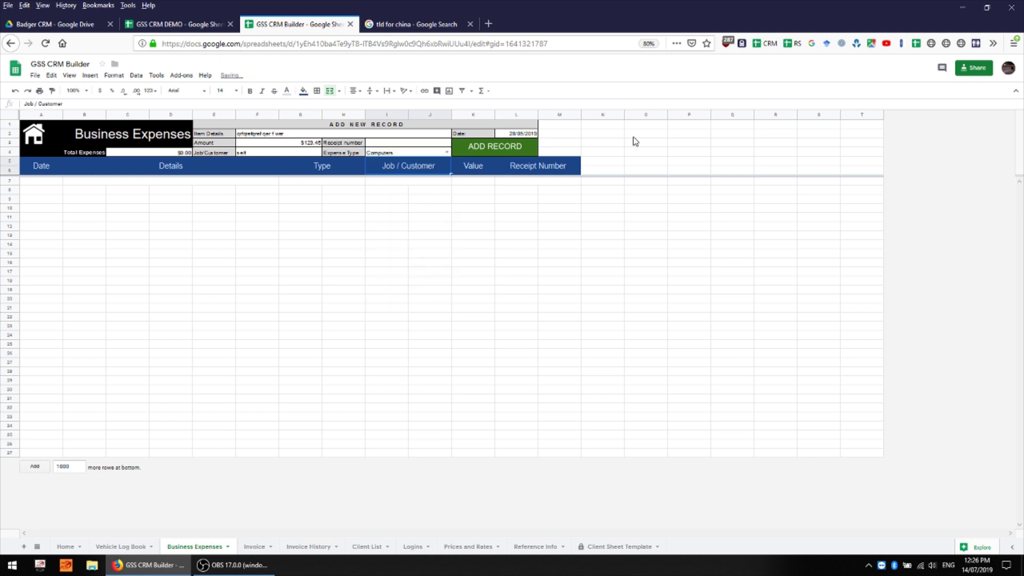
left_click(441, 144)
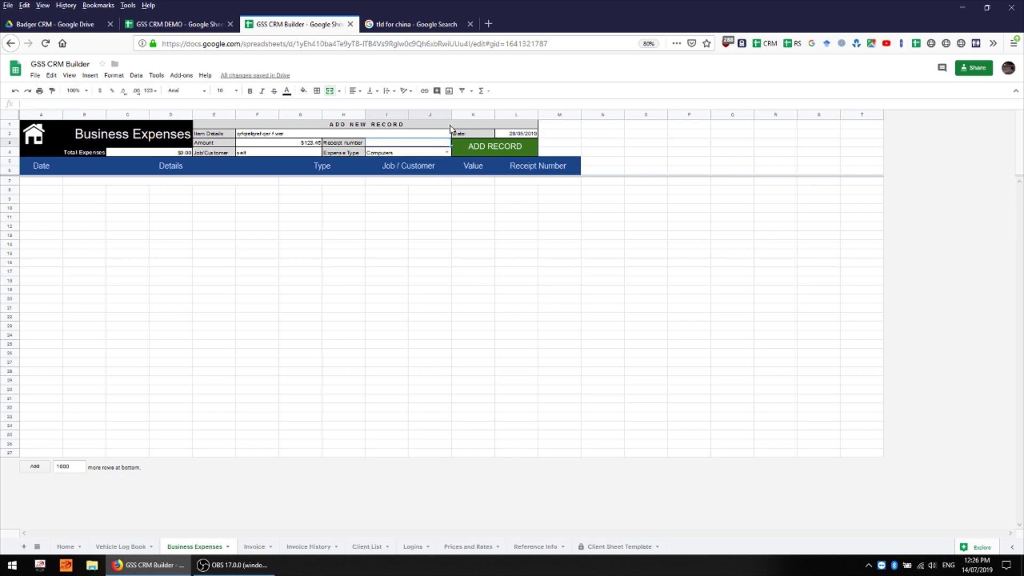
type("231423")
Add the $123.45 Computers expense as a record and redate it from 28/05/2019 to 14/05/2019
left_click(468, 167)
left_click(503, 147)
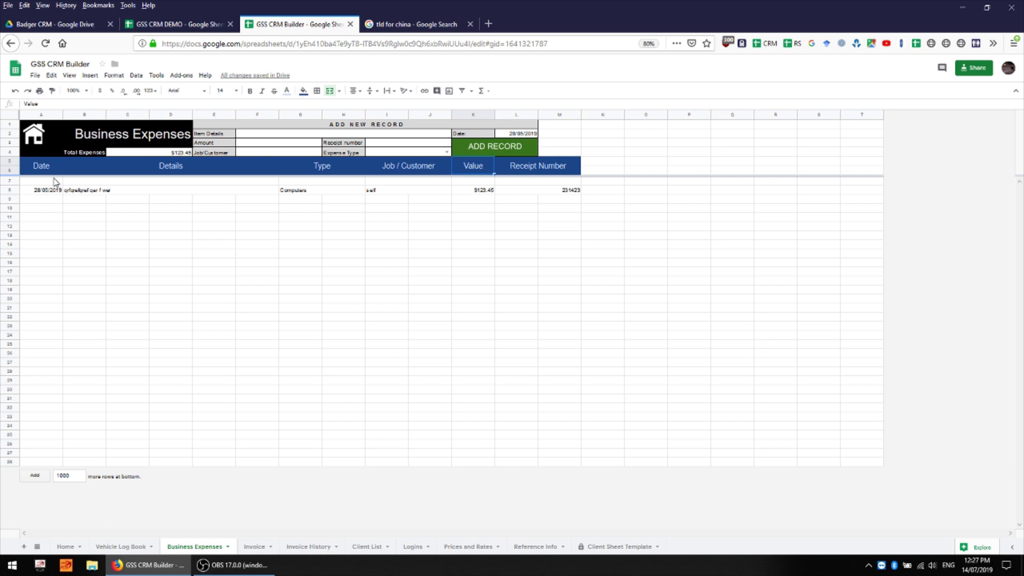
left_click(53, 191)
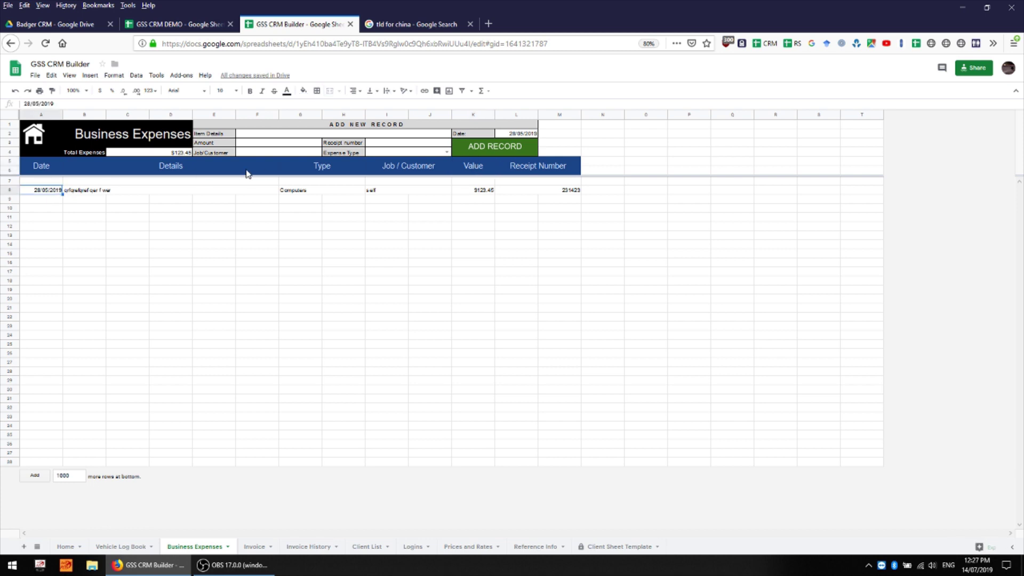
double_click(50, 192)
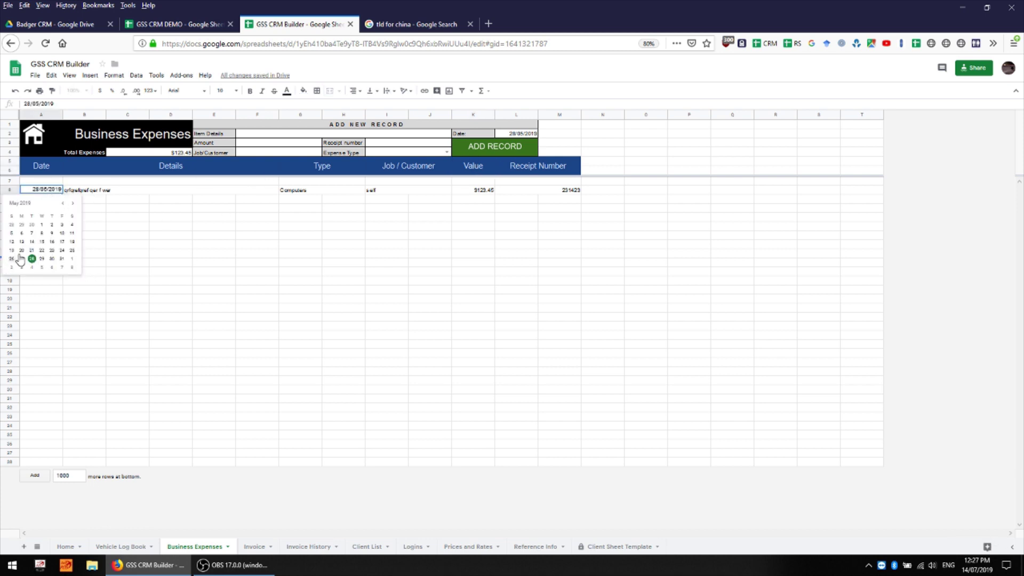
left_click(32, 243)
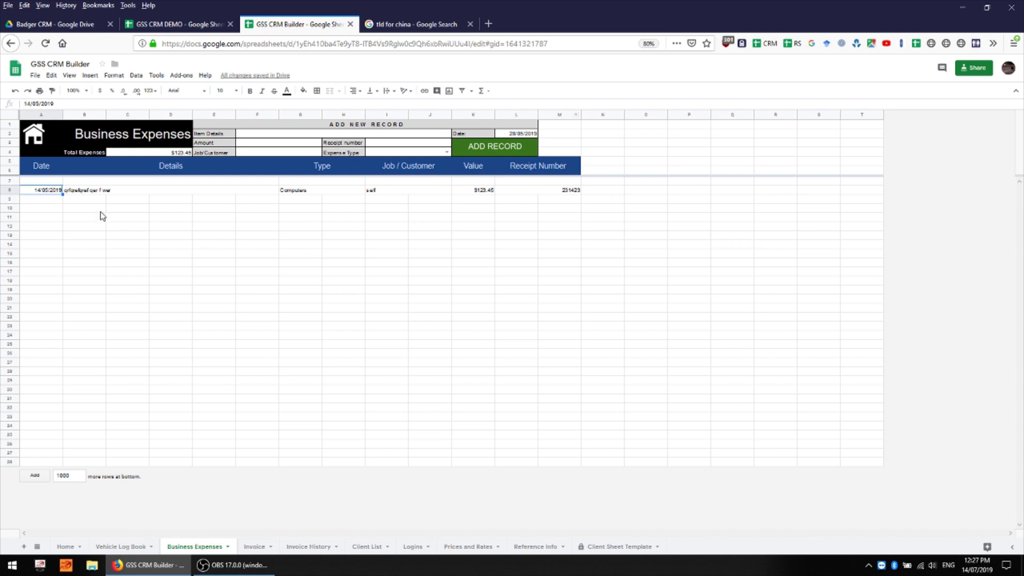
left_click(40, 149)
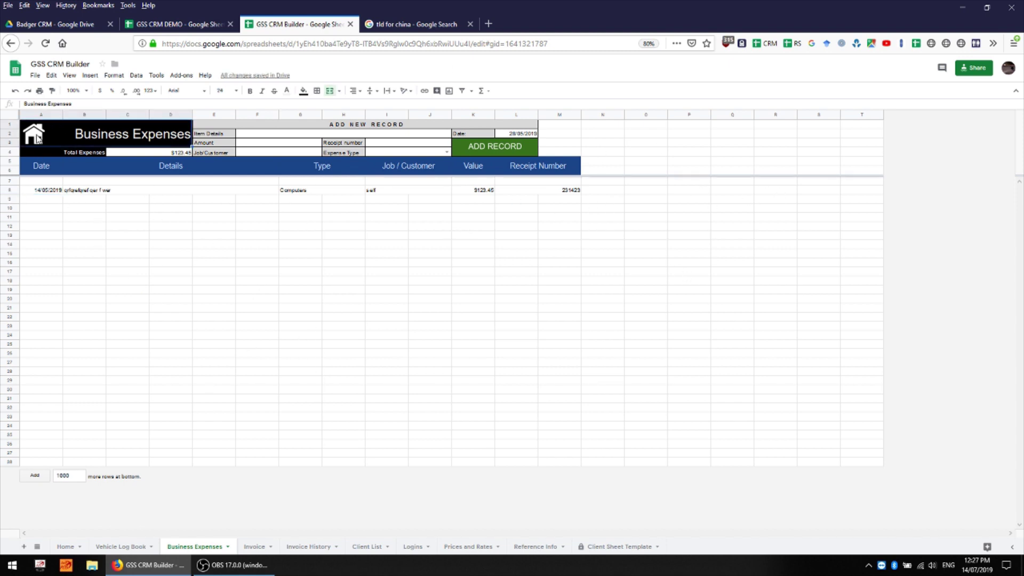
Go Home, open the Client List, view the Client Sheet Template, then return to Client List
left_click(42, 136)
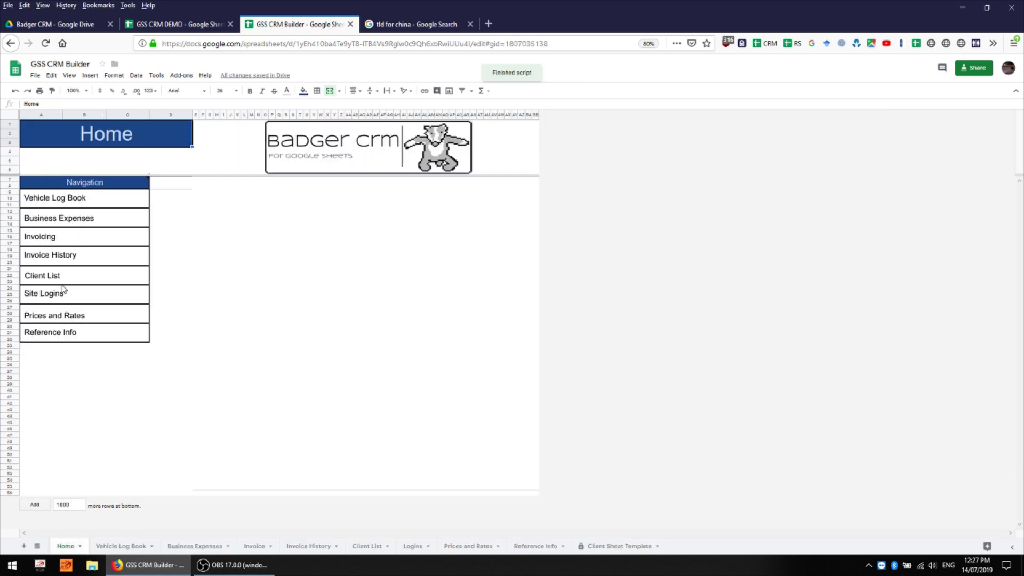
left_click(52, 278)
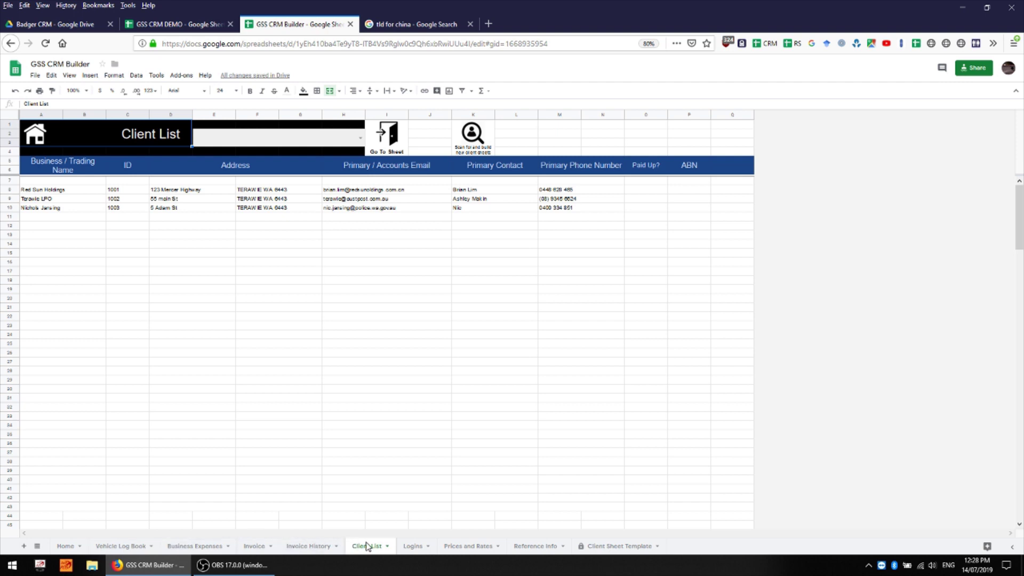
left_click(629, 548)
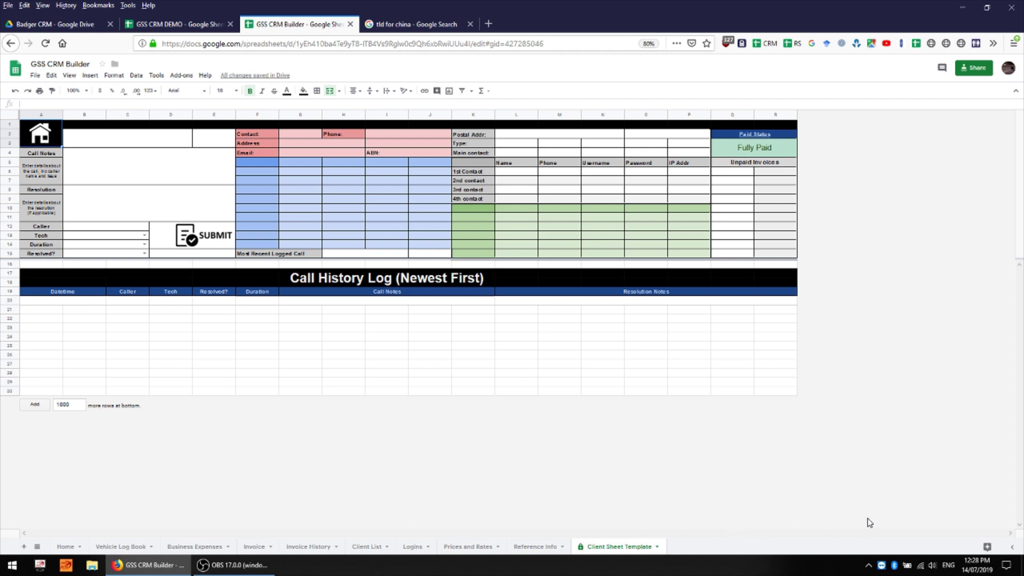
left_click(367, 546)
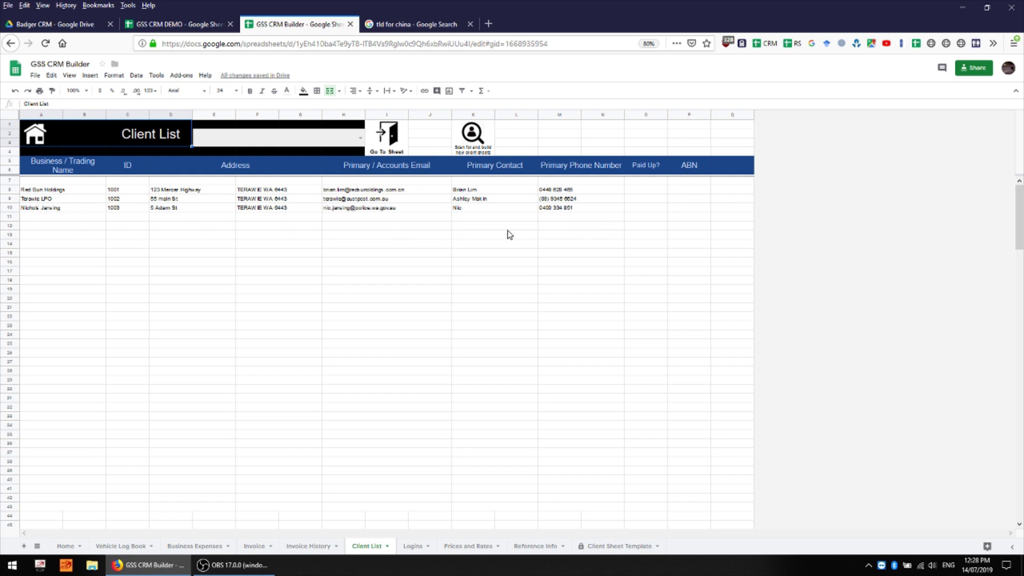
Build a sheet per client, then type test entries aev, erwf, werf on Red Sun Holdings
left_click(478, 137)
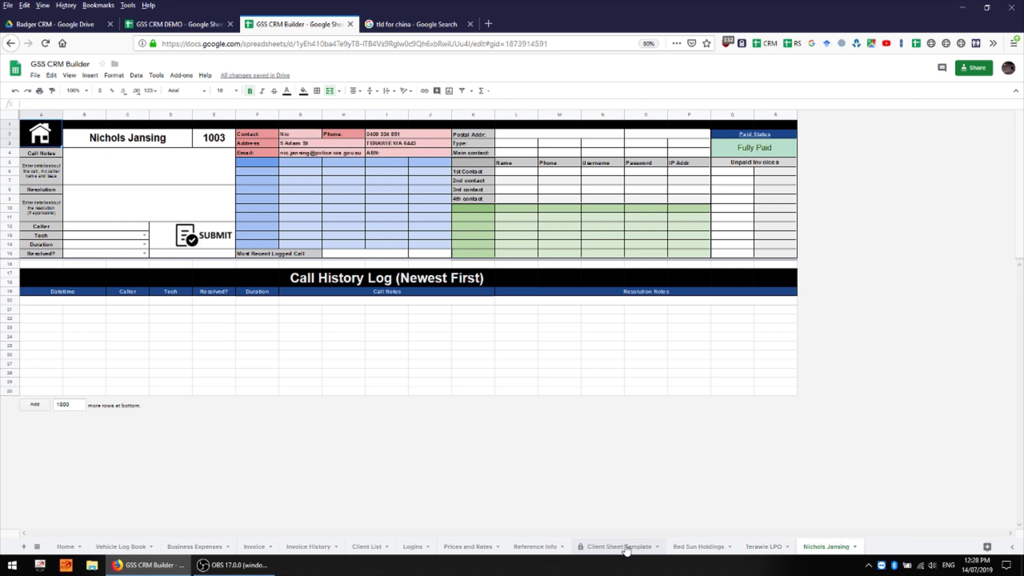
left_click(710, 550)
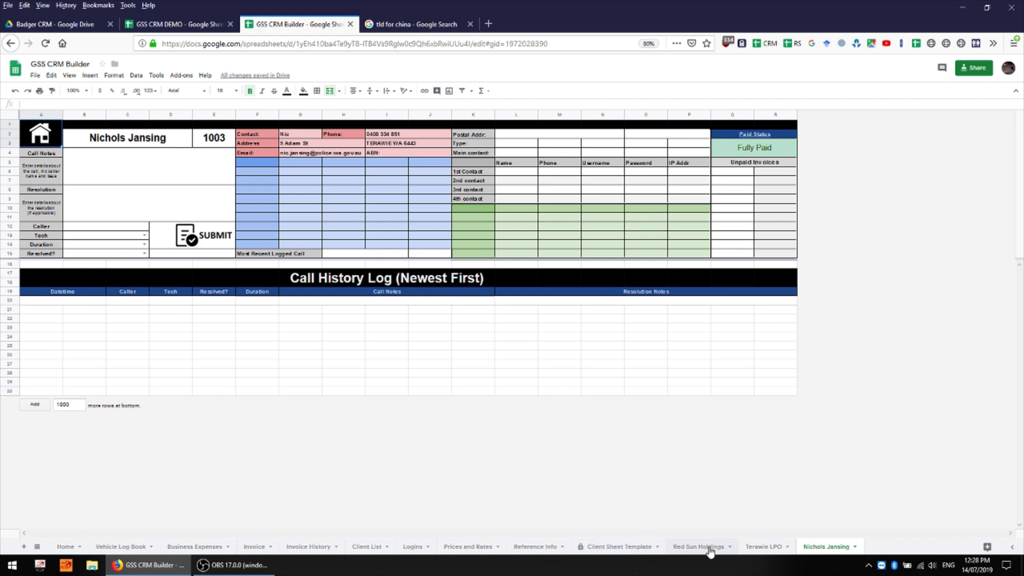
left_click(260, 183)
type("aev")
key("Return")
type("erwf")
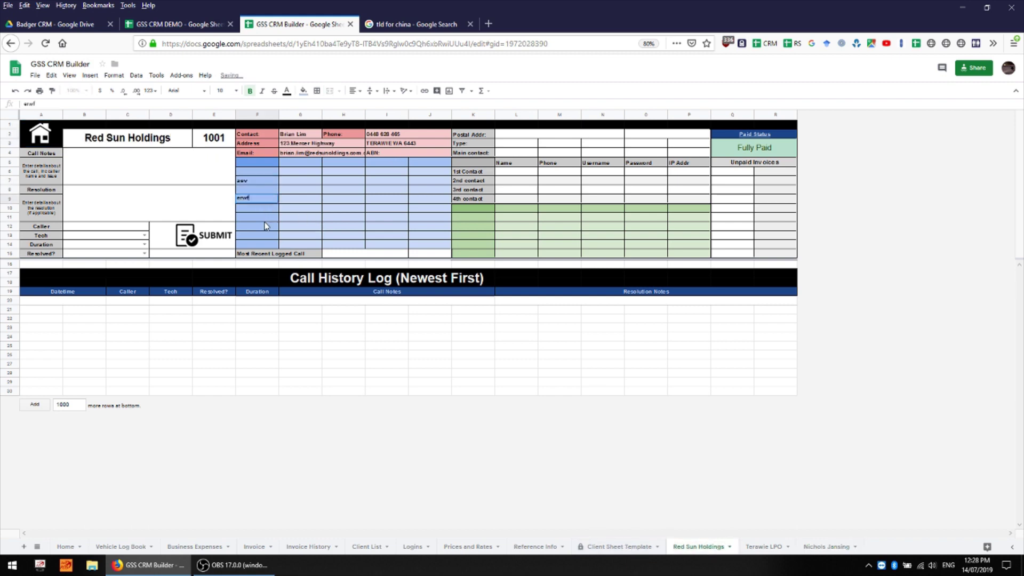
key("Return")
type("werf")
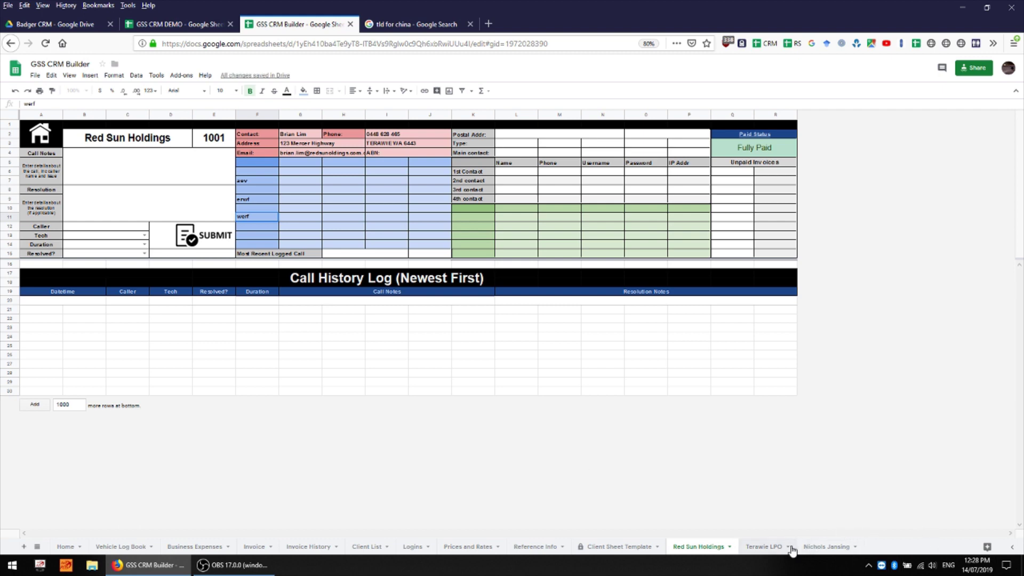
Type test entries qer, qed, qer on Terawie LPO, then open client 1003's sheet
left_click(768, 547)
left_click(257, 189)
type("qer")
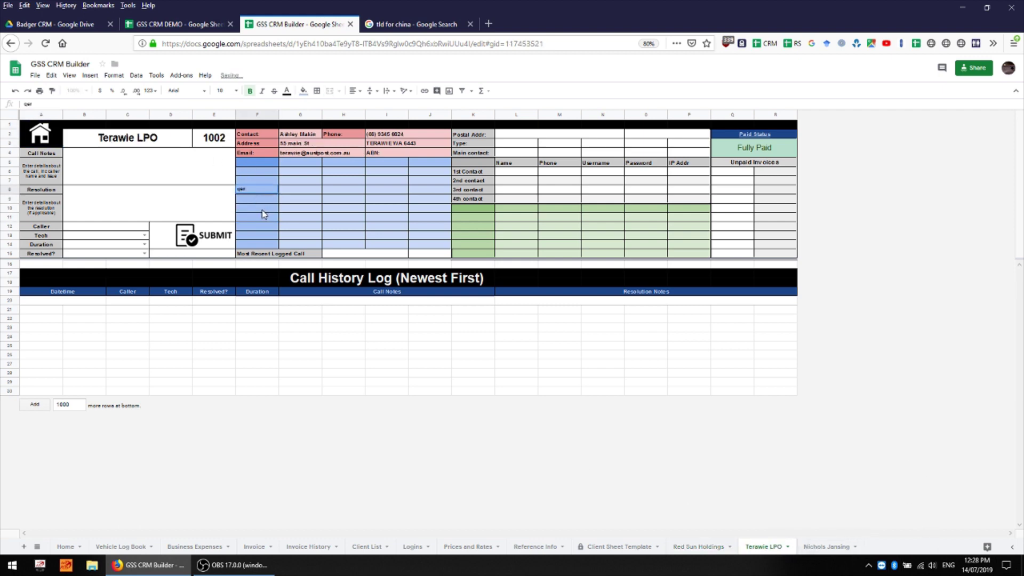
key("Return")
type("qed")
left_click(368, 202)
type("qer")
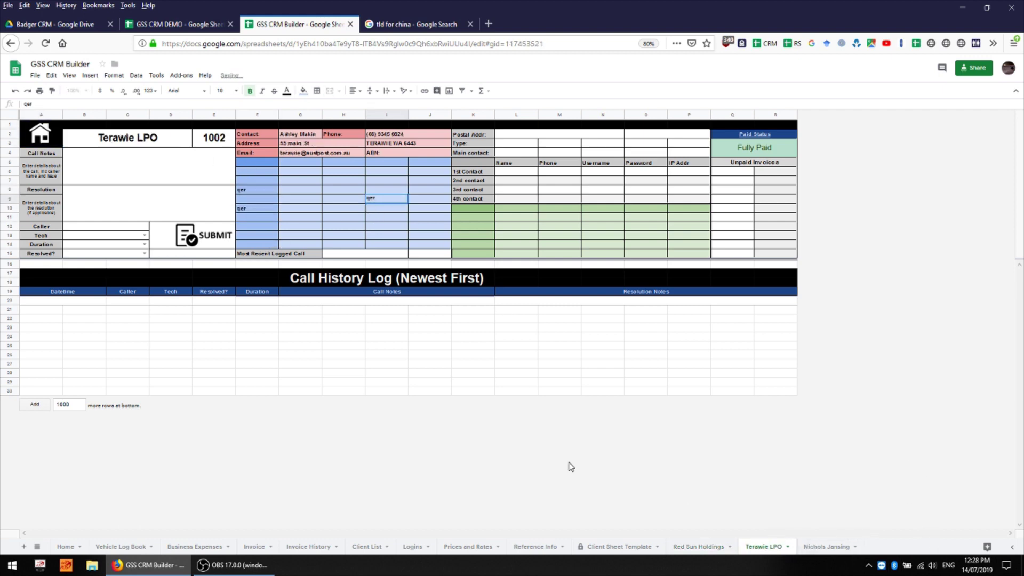
left_click(343, 196)
left_click(827, 547)
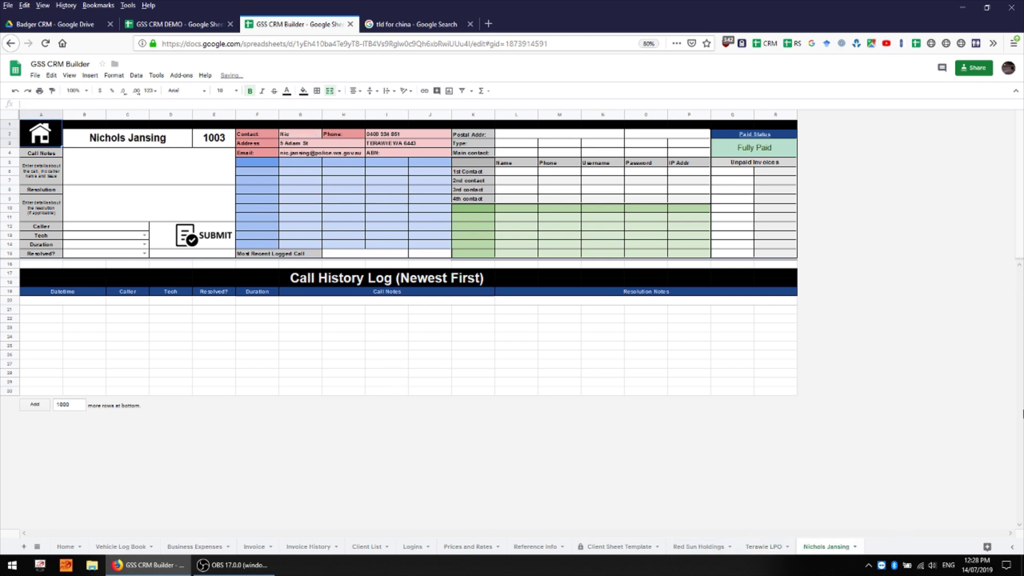
Enter the call notes and resolution notes 'werfwerf ewr fwer' on the client's call form
left_click(144, 165)
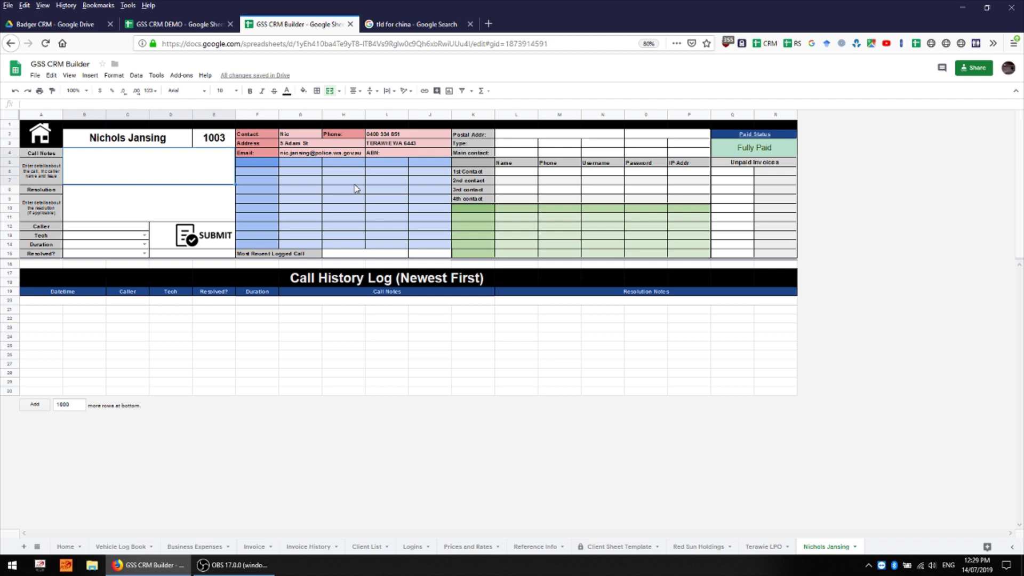
type("wef")
key("Return")
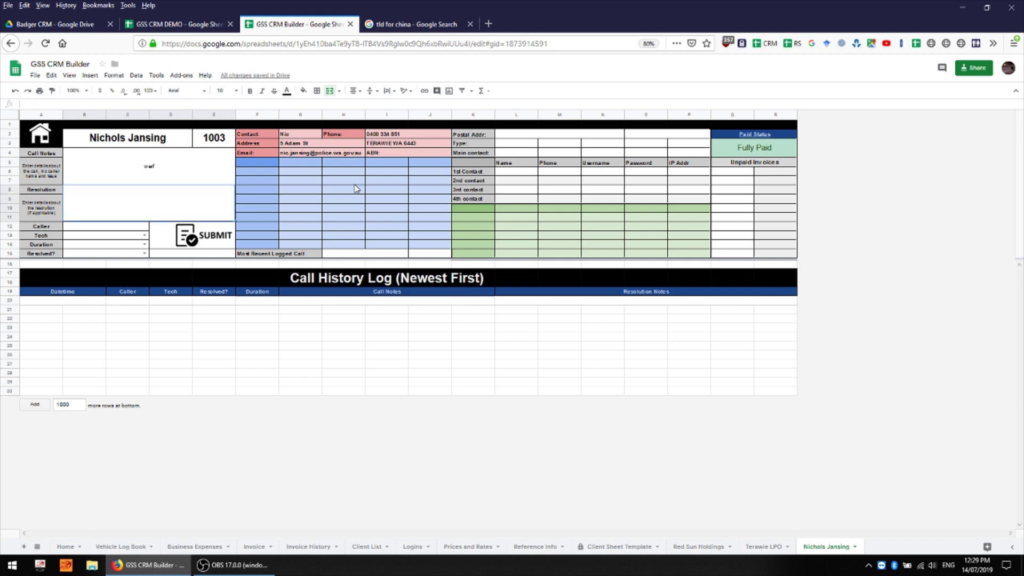
key("ctrl+z")
key("Down")
type("werfwerf ewr fwer")
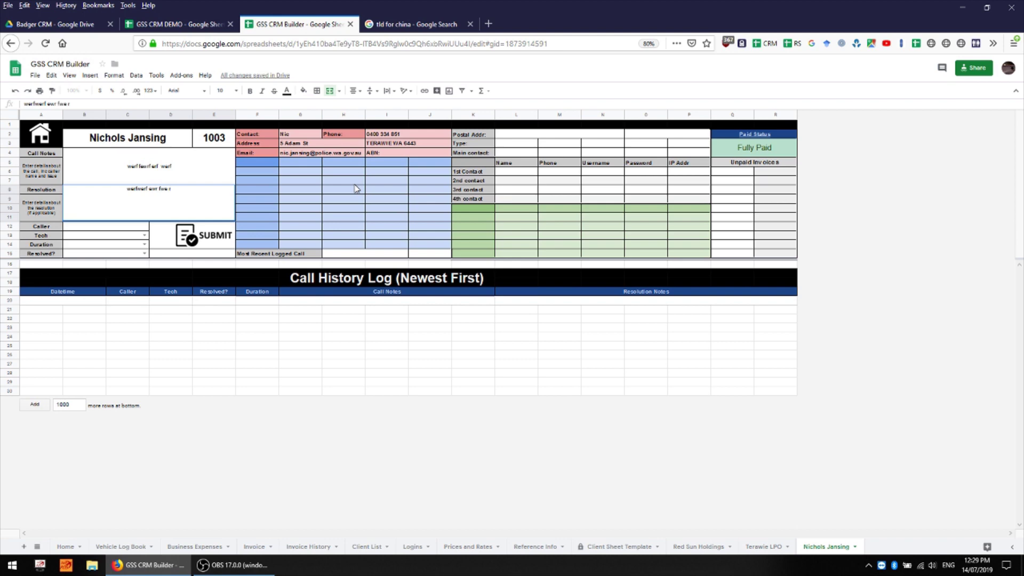
key("Return")
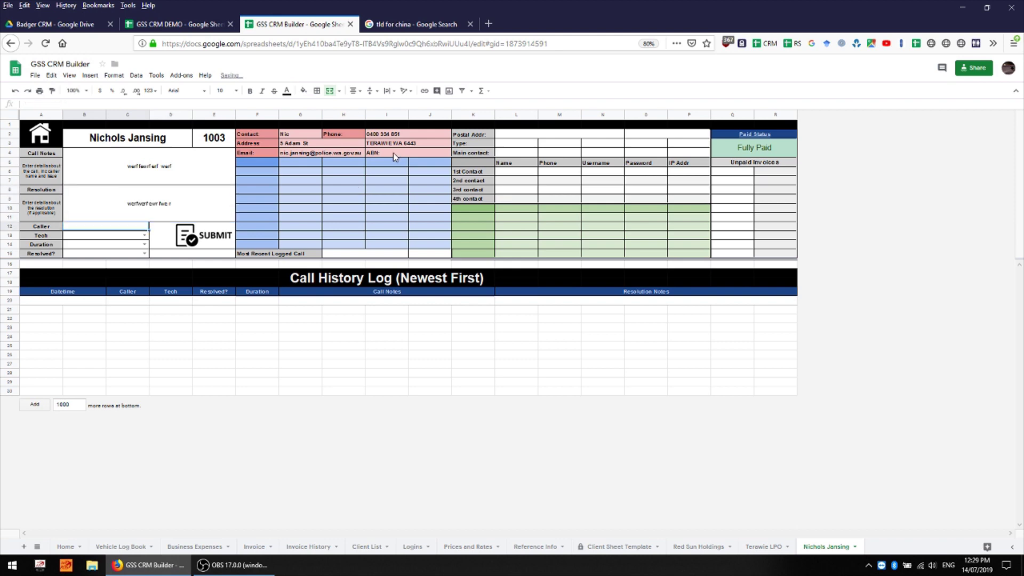
Enter the caller's name, pick the suggested technician, and set a 23 min duration
type("Jim")
key("Return")
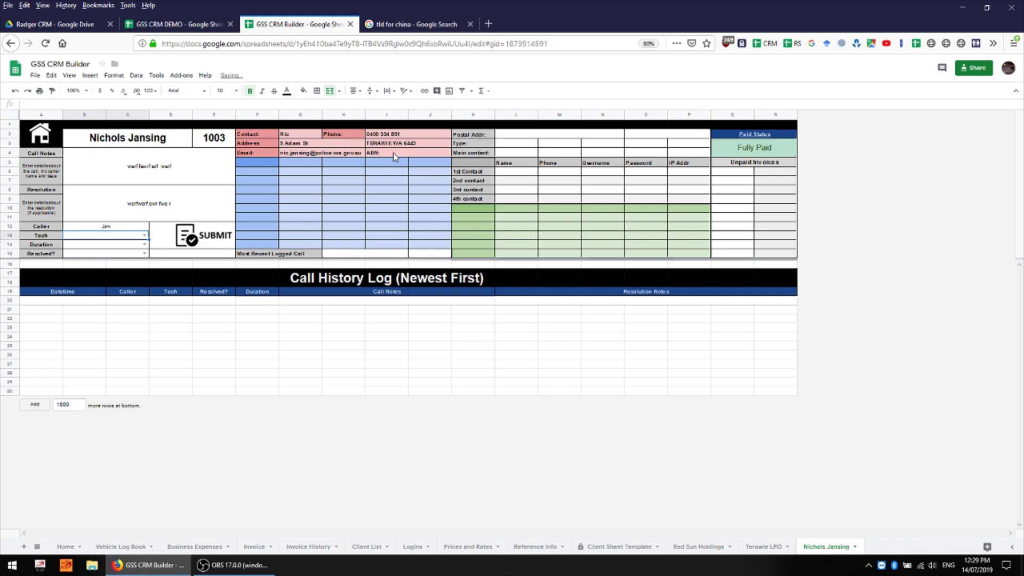
type("a")
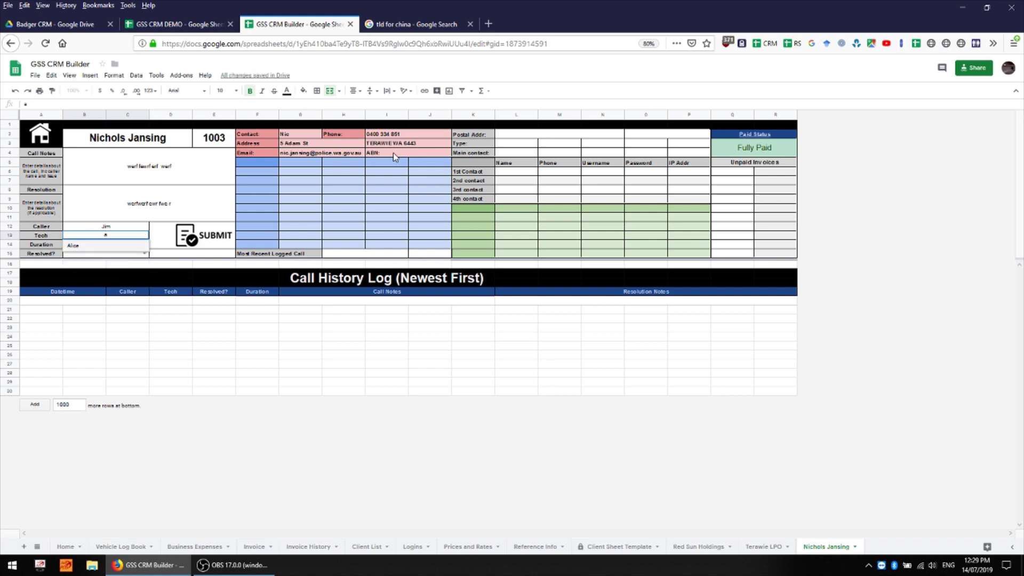
key("Return")
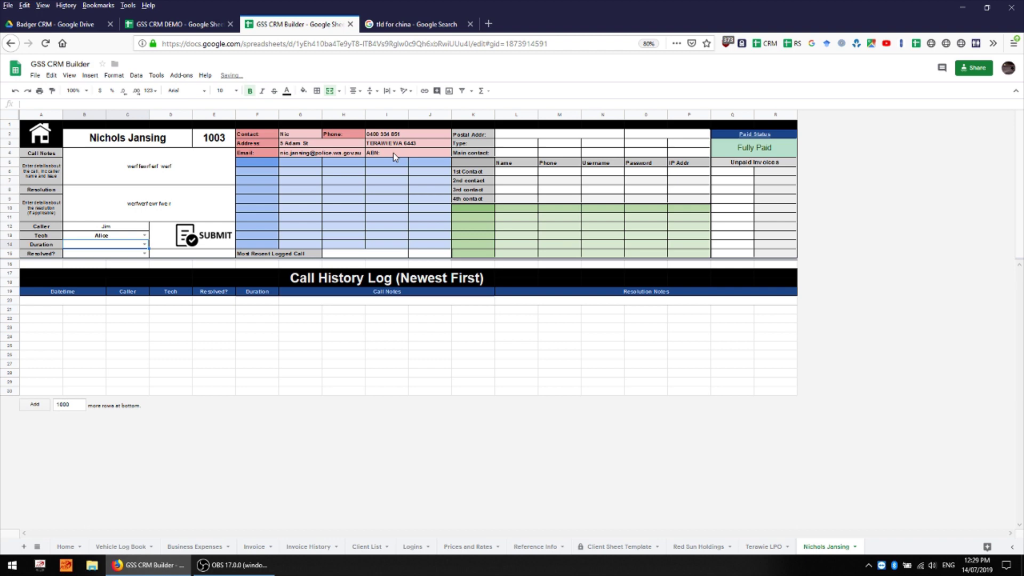
key("Return")
left_click(96, 287)
type("23 min")
key("Return")
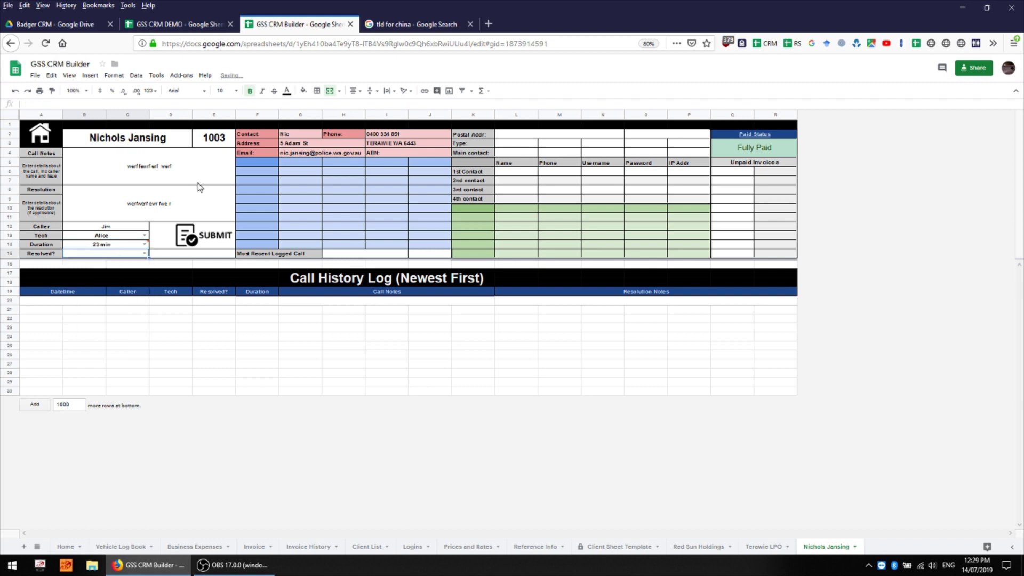
Mark the call as PARTIAL resolved and submit it to the call history
left_click(145, 253)
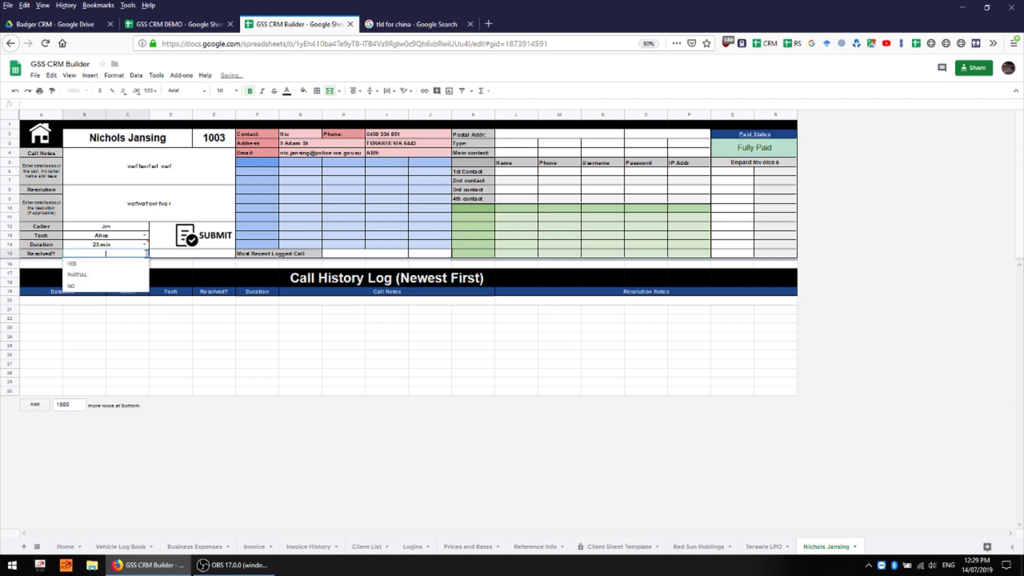
left_click(110, 276)
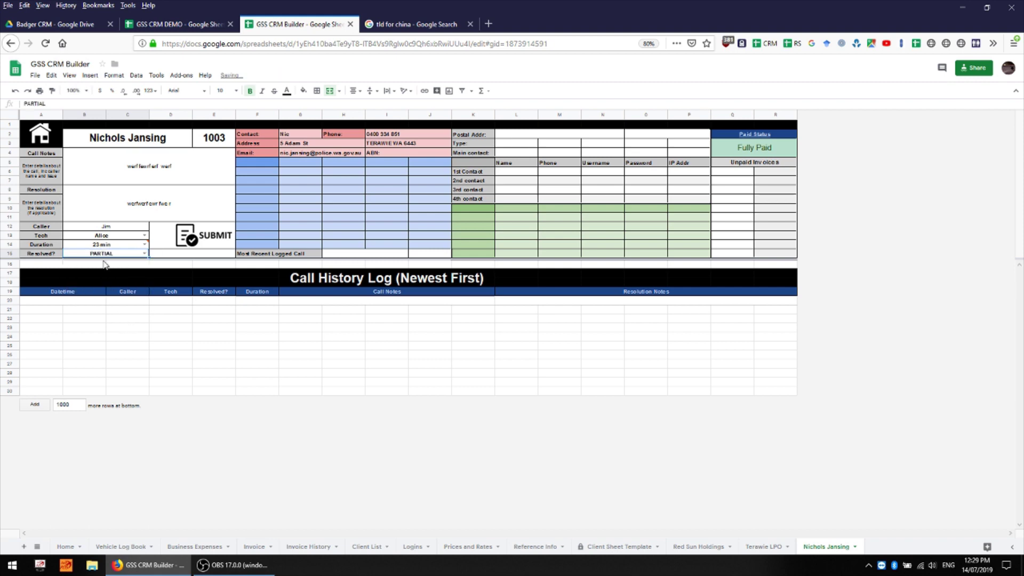
left_click(207, 236)
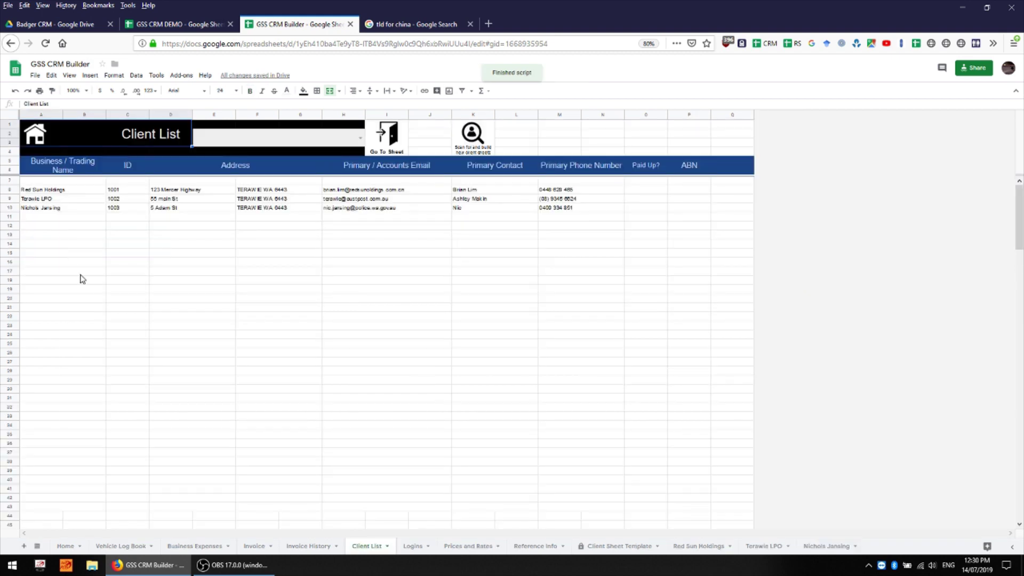
Return to the Badger CRM Home sheet with its Navigation list
left_click(35, 133)
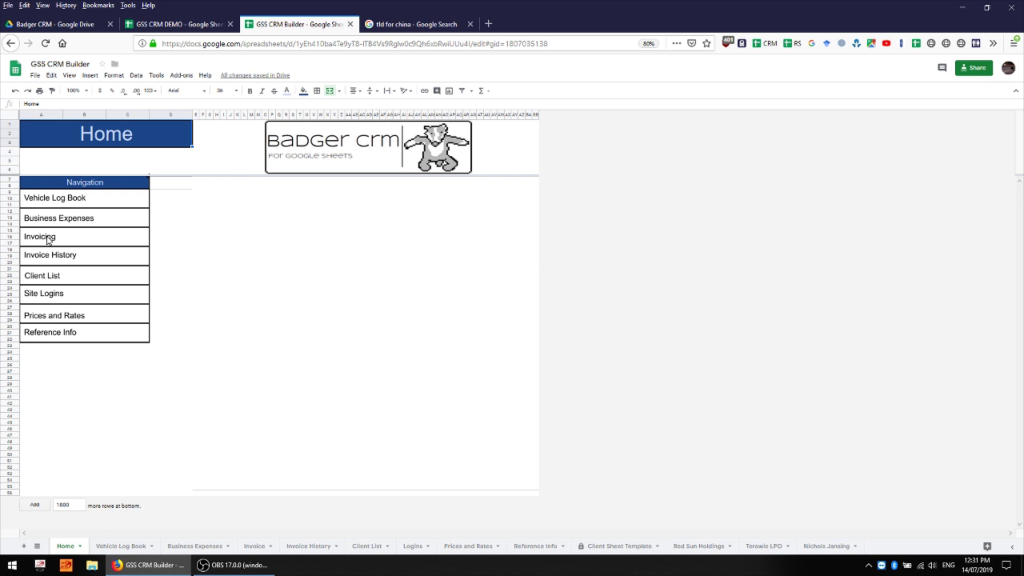
Open the Invoicing sheet and select the third customer to bill
left_click(47, 238)
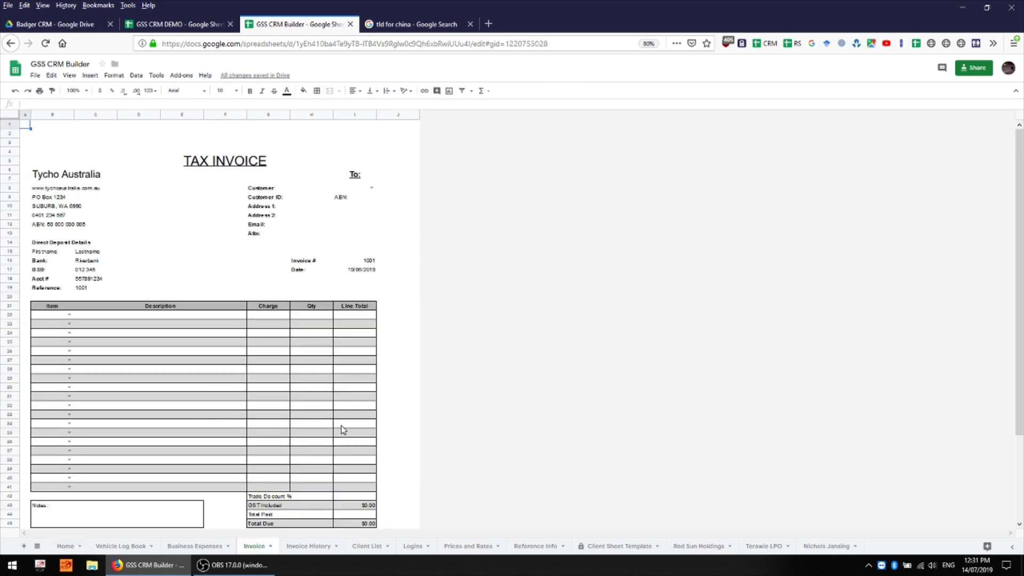
left_click(372, 189)
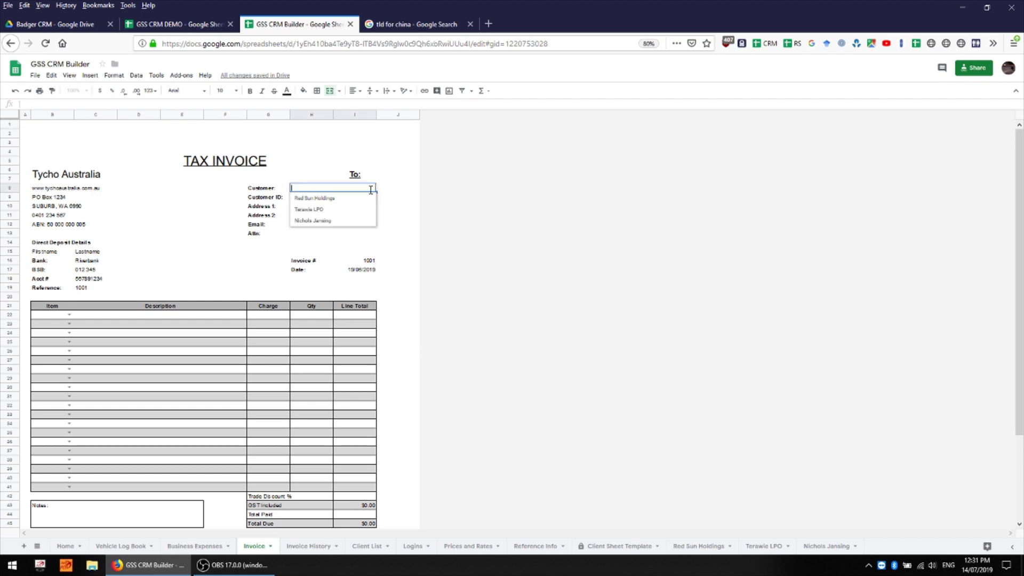
left_click(341, 221)
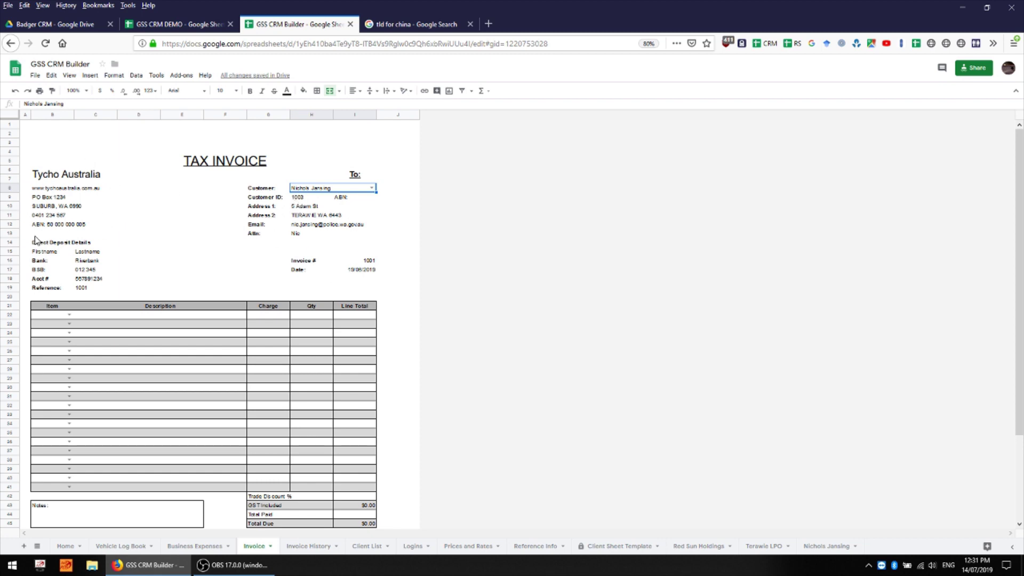
Add invoice lines for 2 × 1hr Labor Site and 5 × 1m LAN cable
left_click(70, 314)
left_click(59, 327)
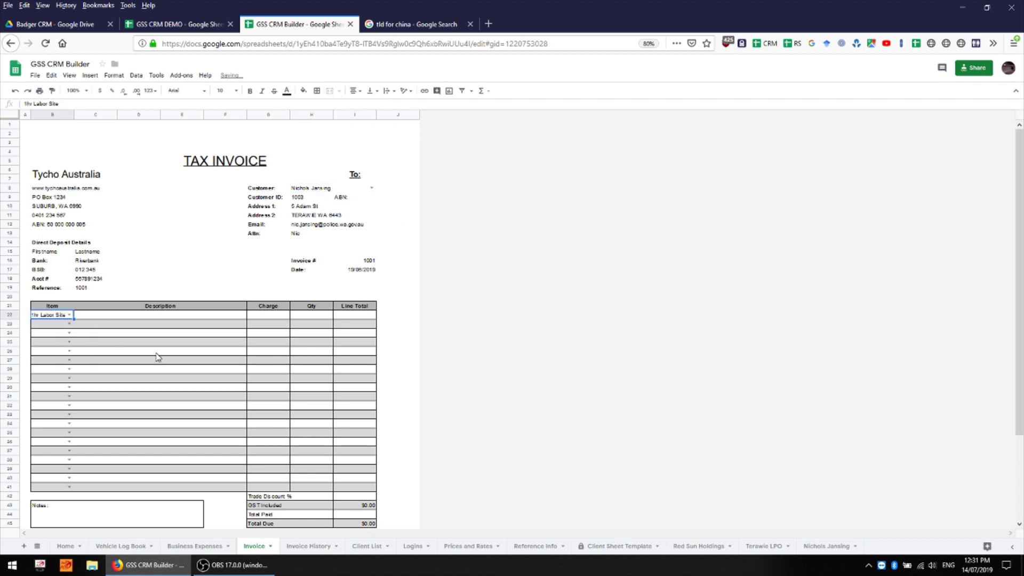
left_click(311, 315)
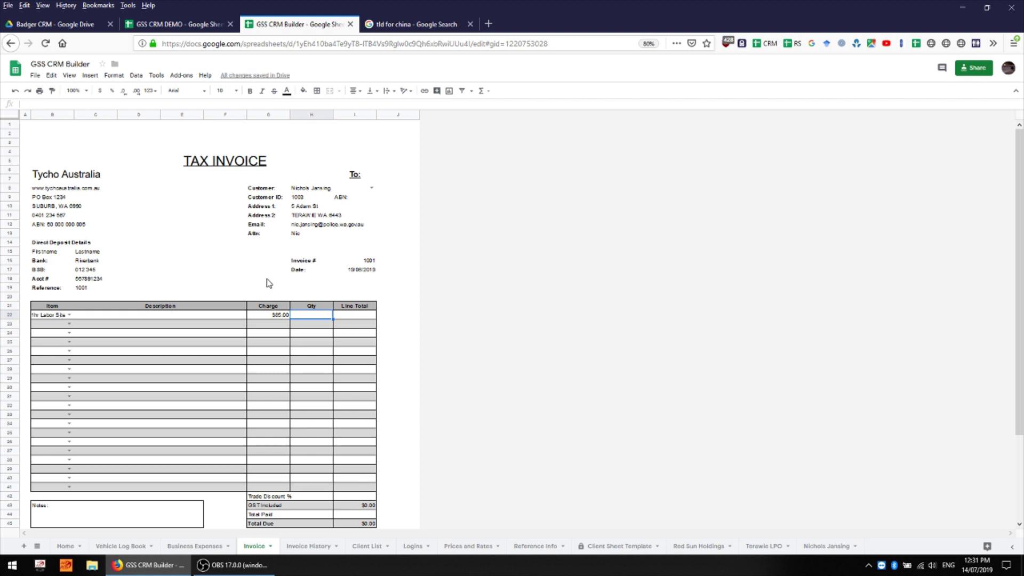
type("2")
key("Return")
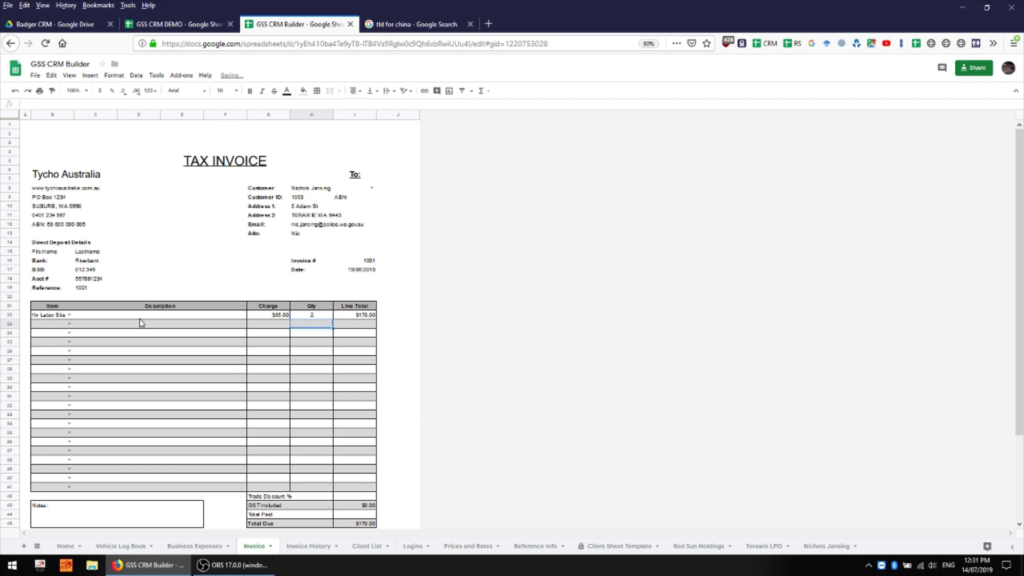
left_click(69, 323)
left_click(54, 379)
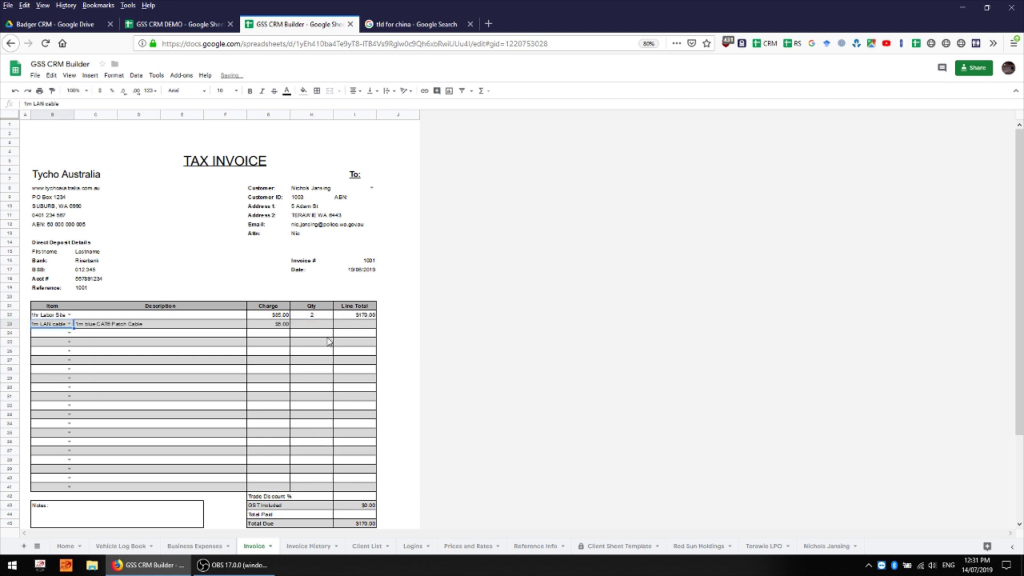
left_click(306, 325)
type("5")
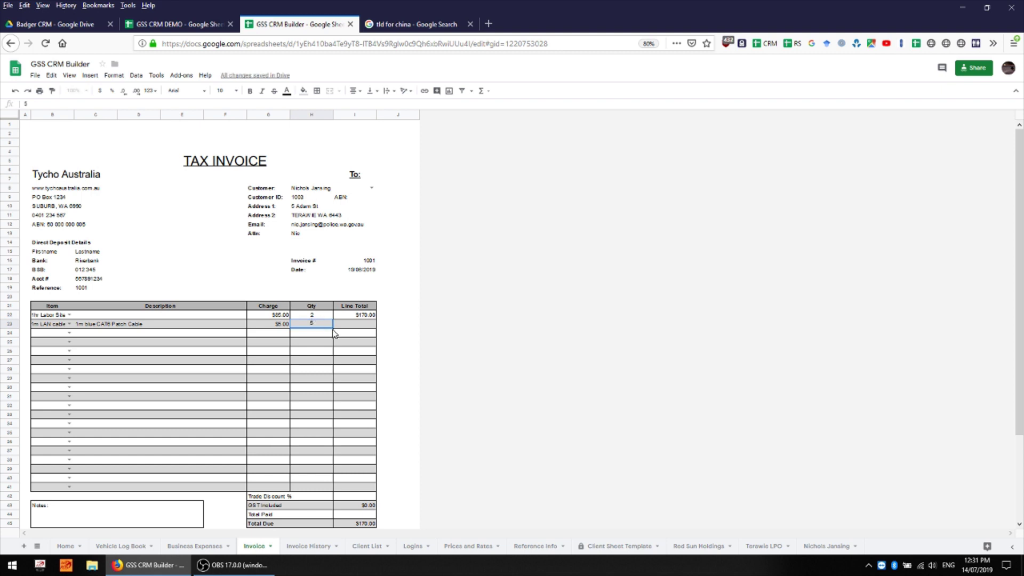
key("Return")
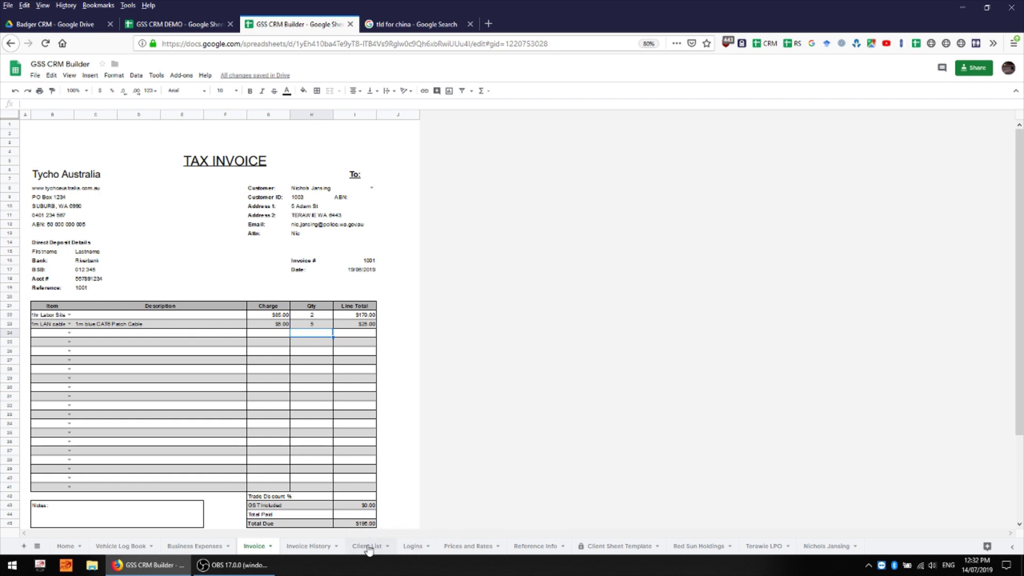
Apply a 25% trade discount and record $50.00 as already paid
left_click(356, 497)
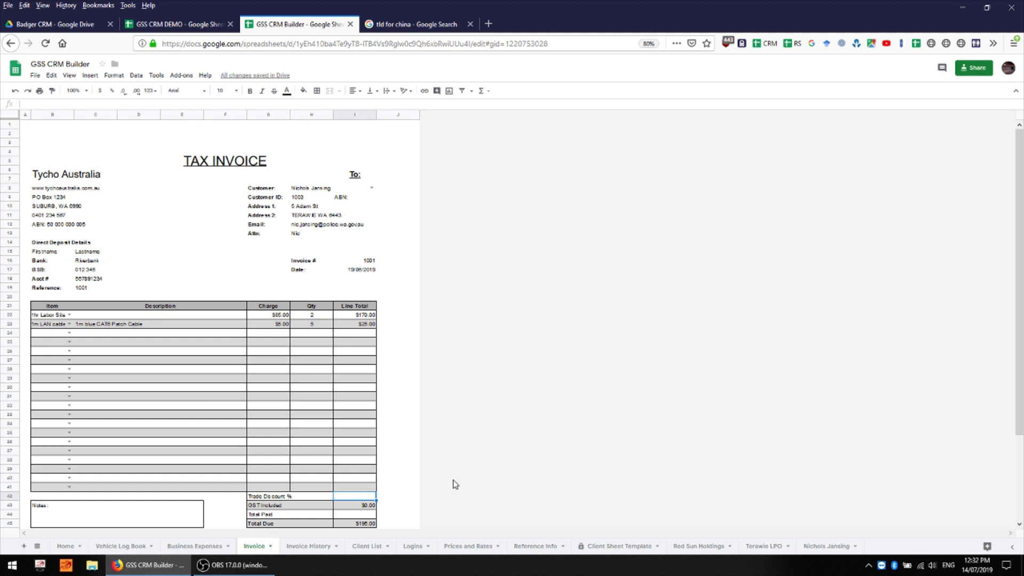
type("2%")
key("Return")
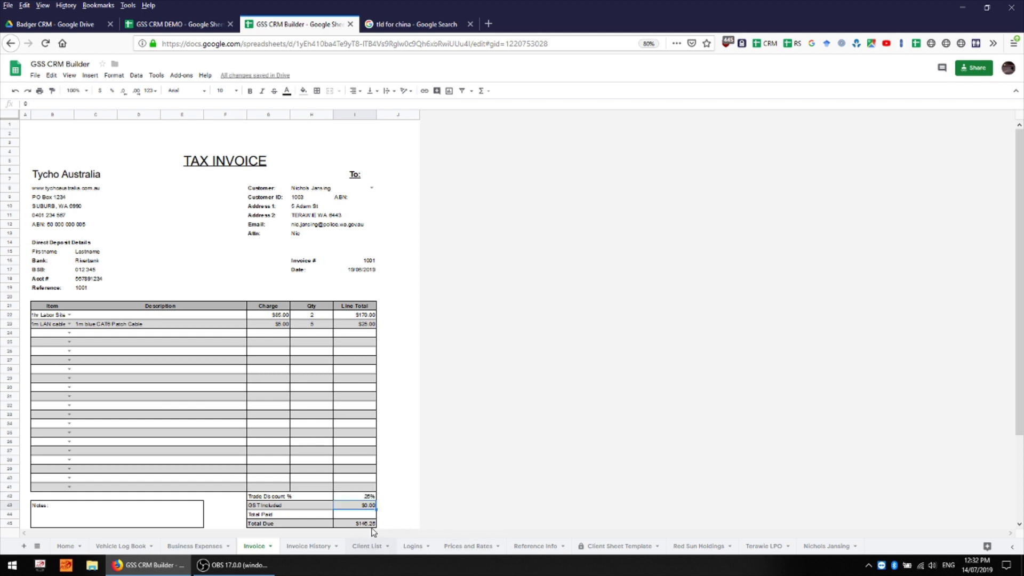
left_click(367, 515)
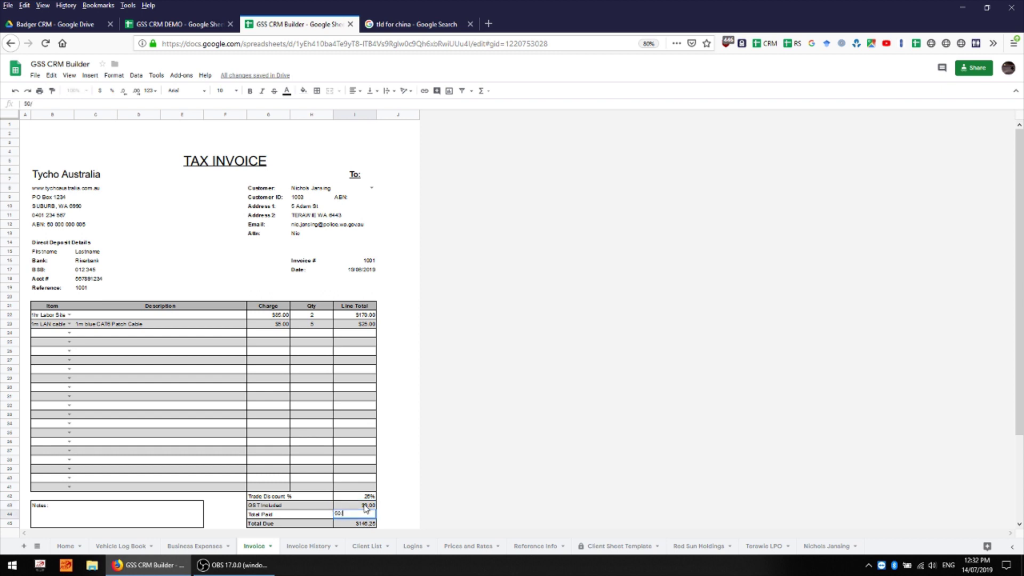
key("Return")
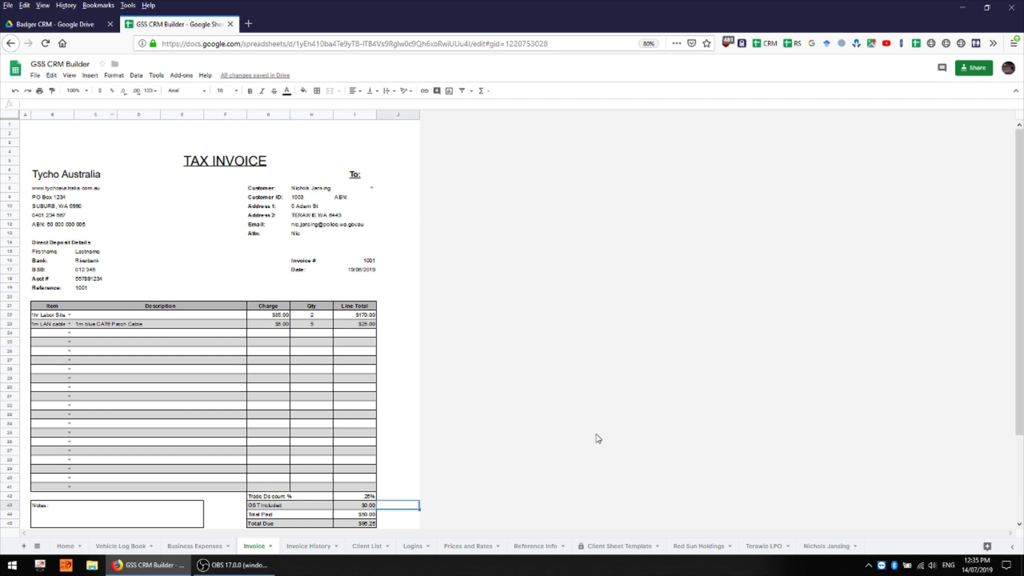
scroll(182, 313, "down", 3)
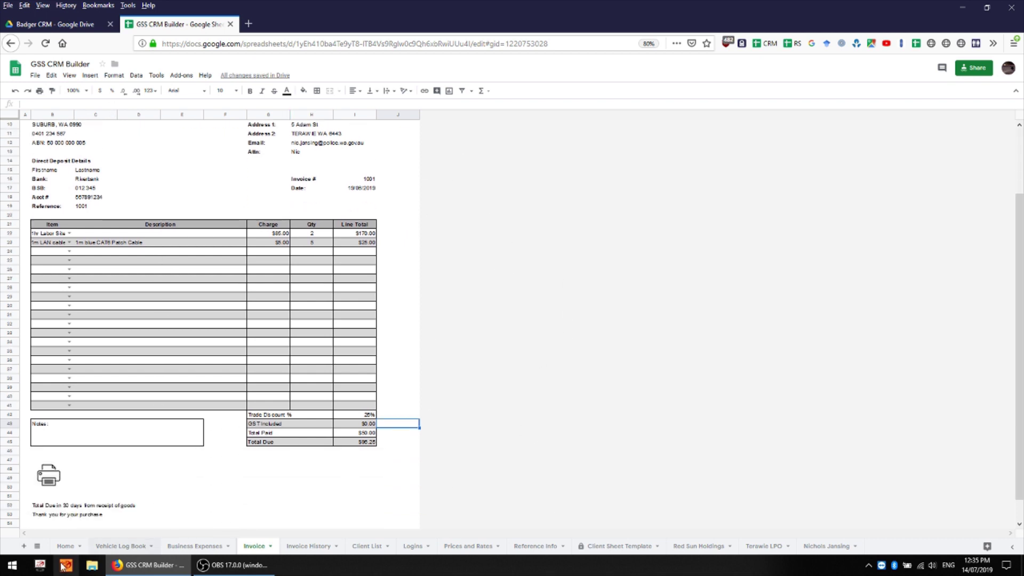
Issue invoice 1001 so the form resets to 1002, then view it in Invoice History as Unpaid, $96.25
left_click(48, 476)
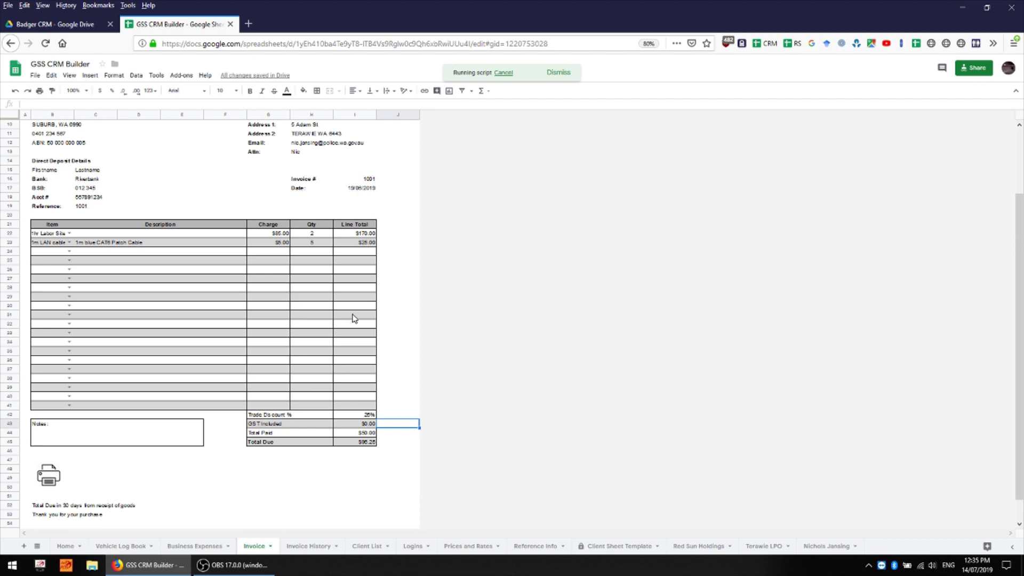
scroll(248, 379, "up", 3)
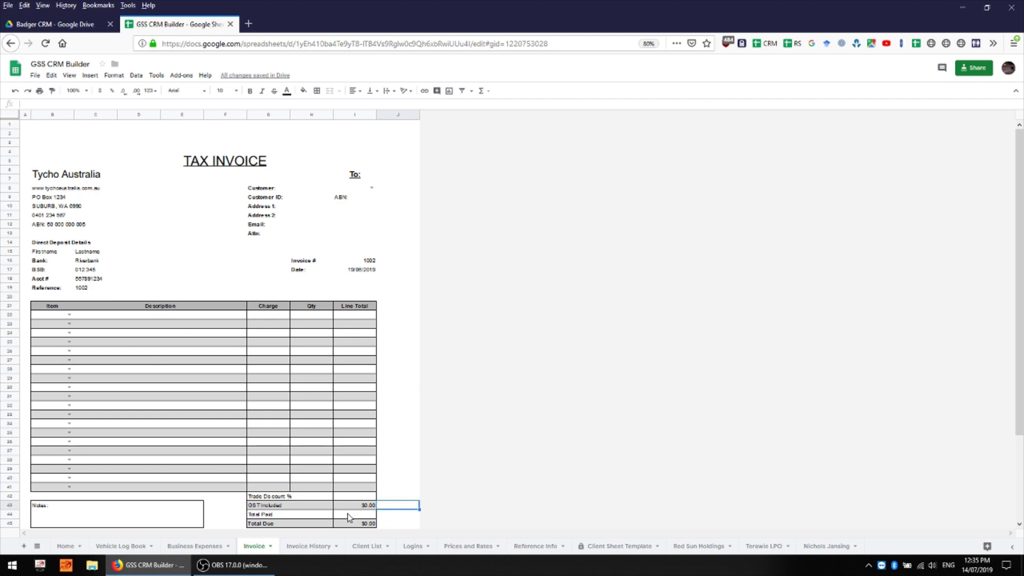
left_click(318, 549)
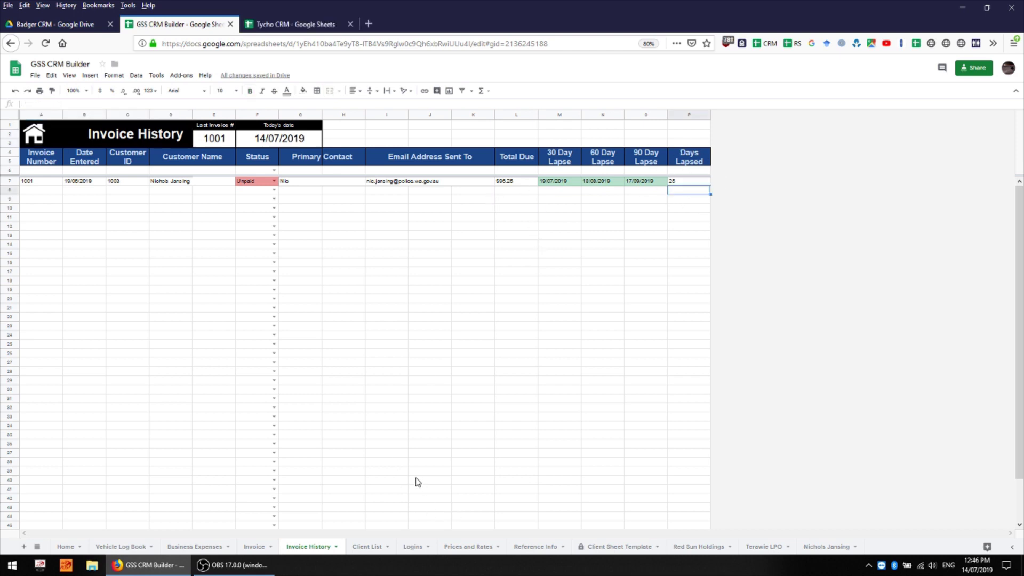
left_click(367, 546)
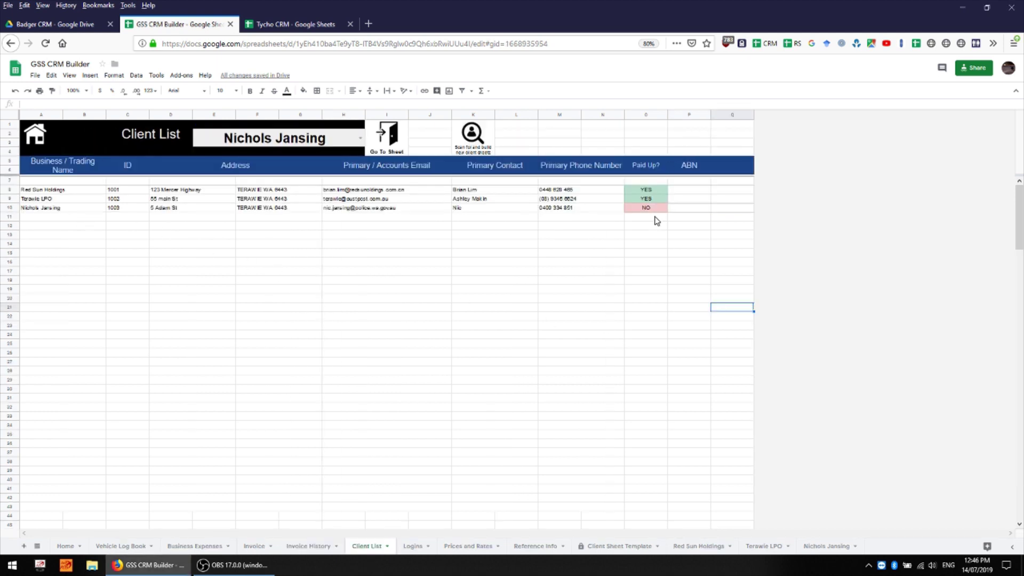
left_click(649, 209)
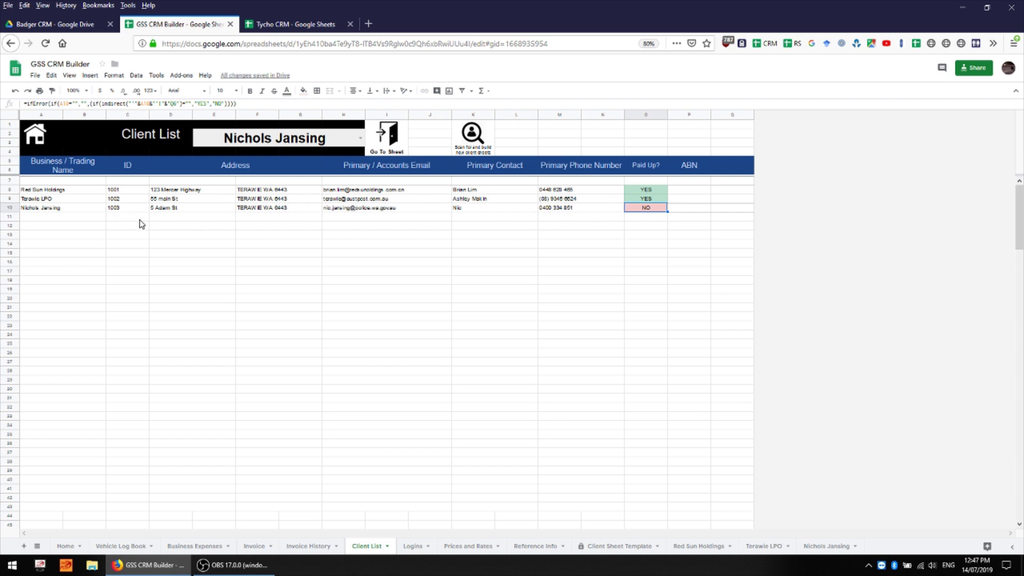
left_click(272, 145)
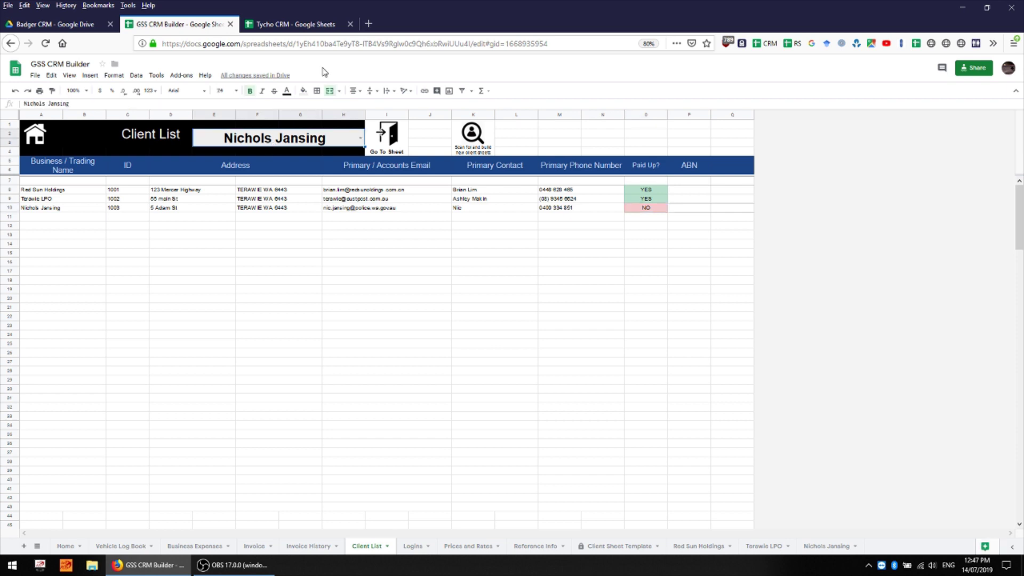
type("nich")
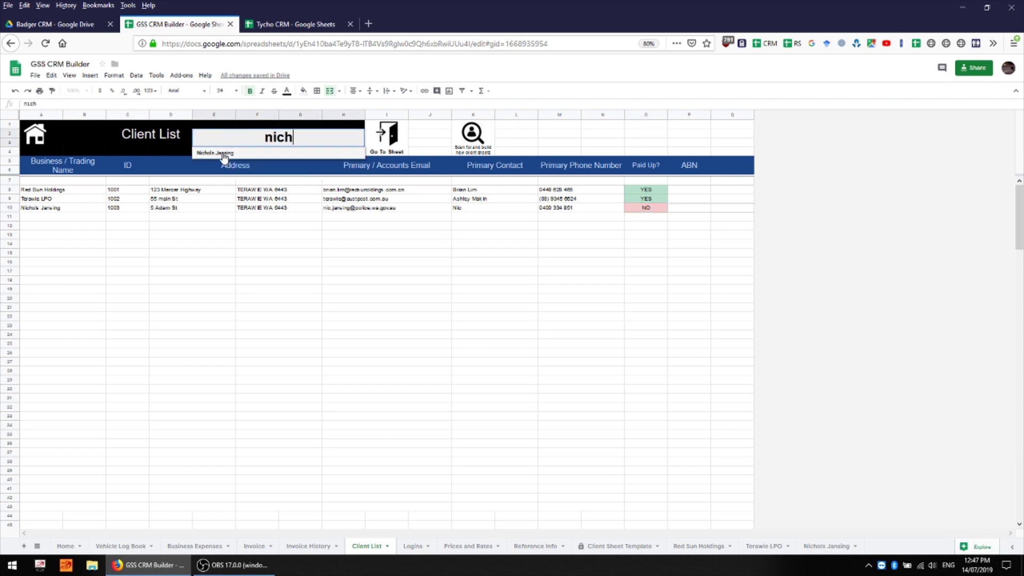
left_click(219, 152)
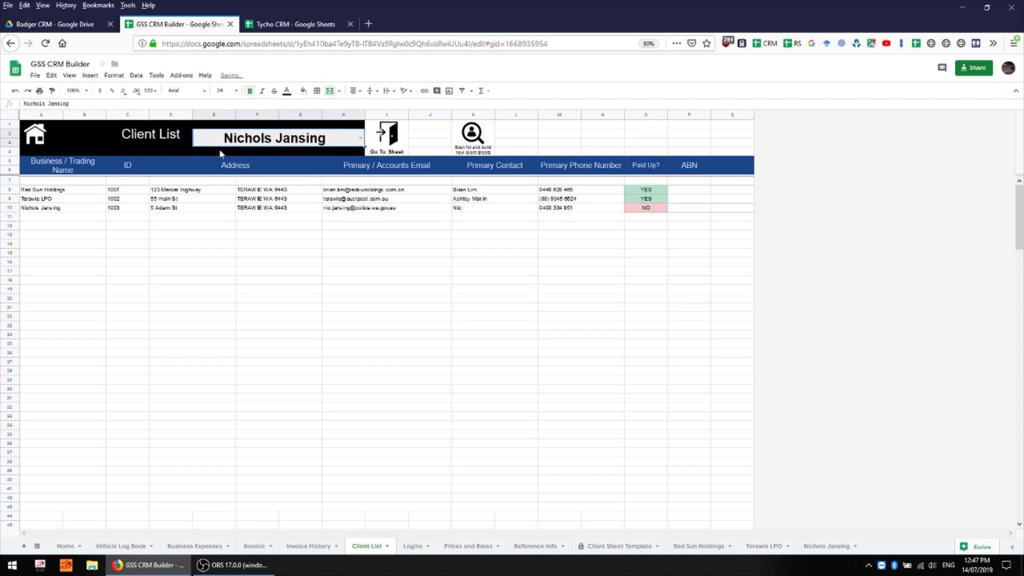
left_click(389, 140)
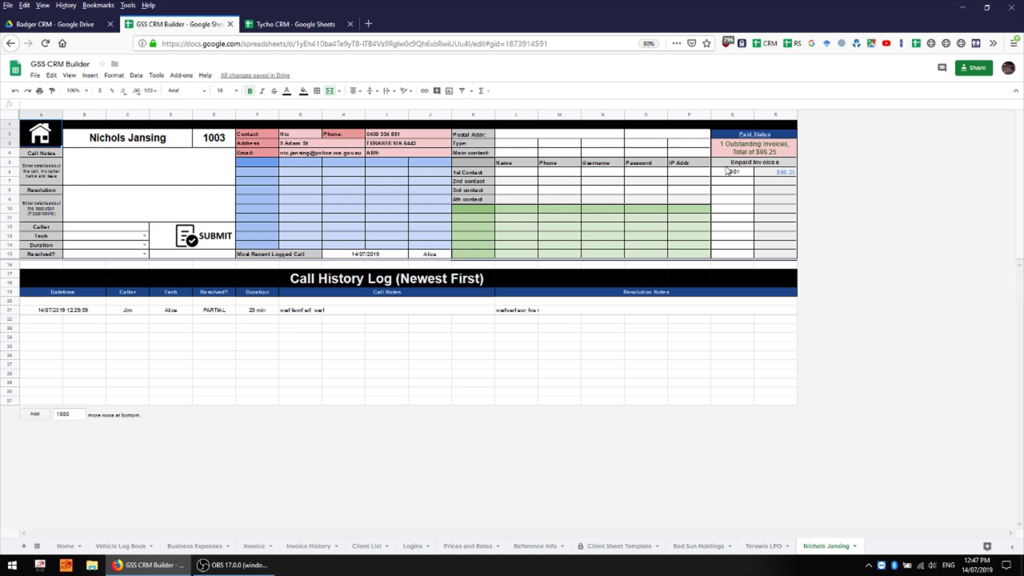
left_click(762, 151)
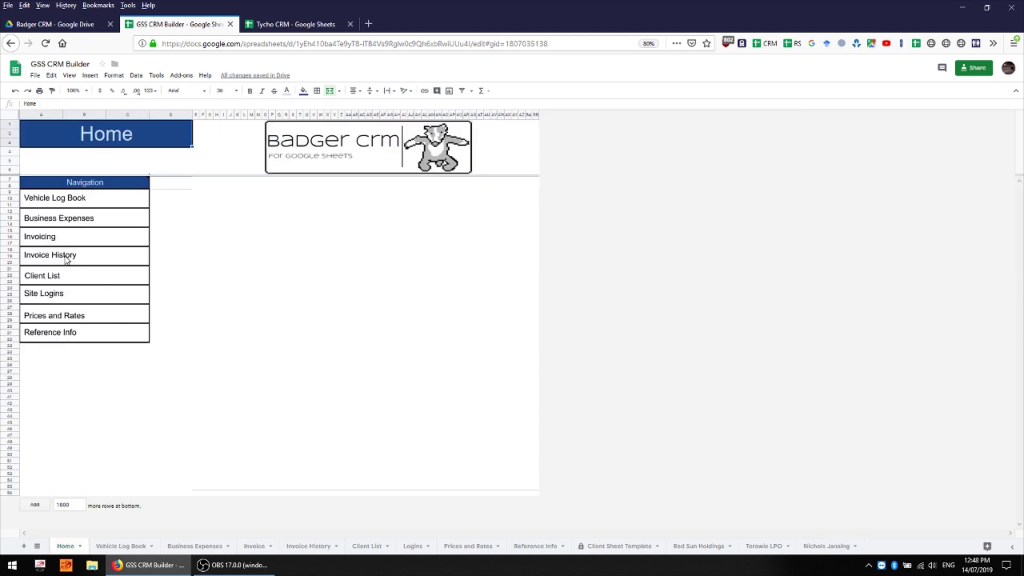
left_click(67, 260)
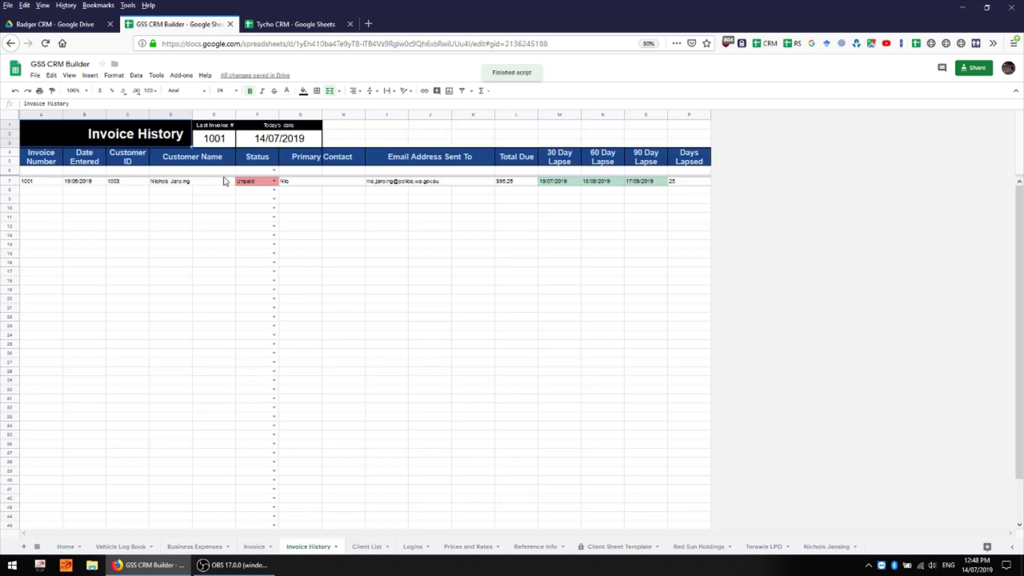
left_click(274, 182)
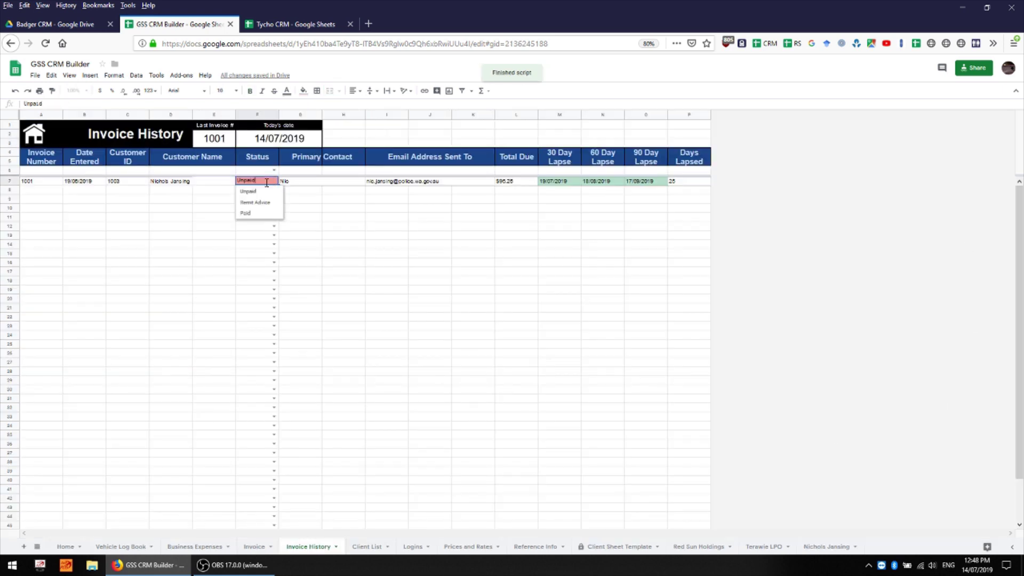
left_click(247, 214)
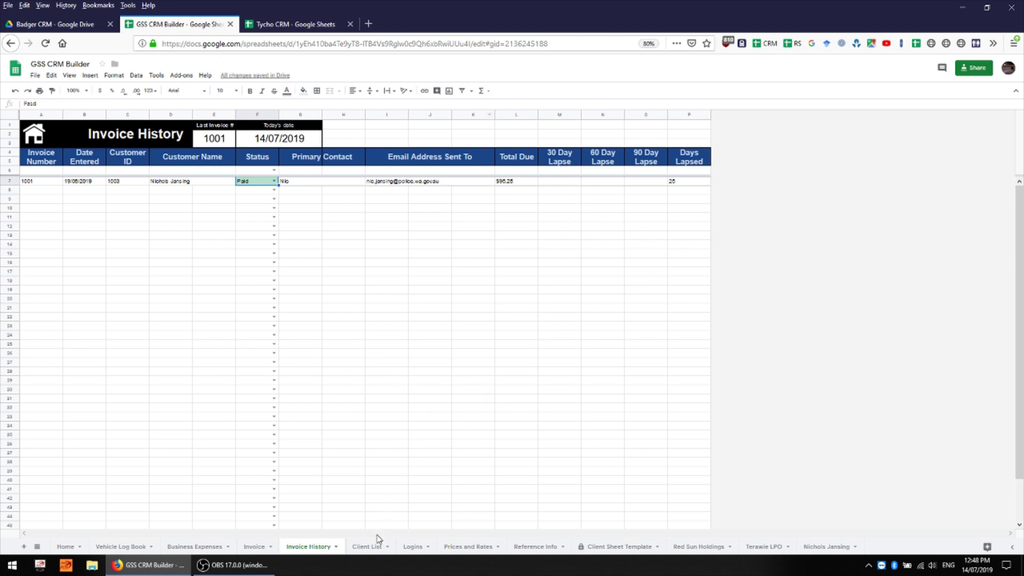
left_click(367, 547)
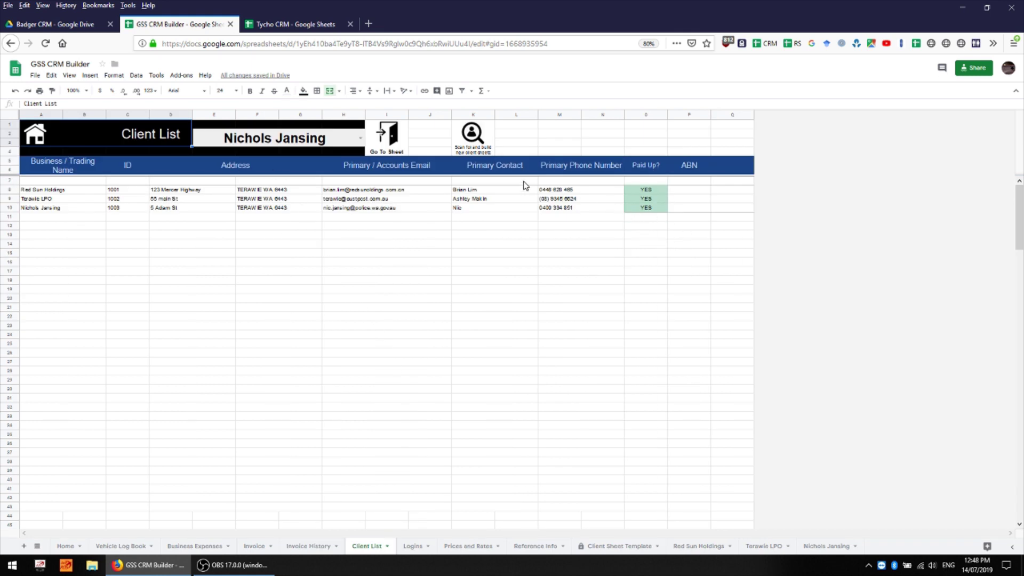
left_click(388, 138)
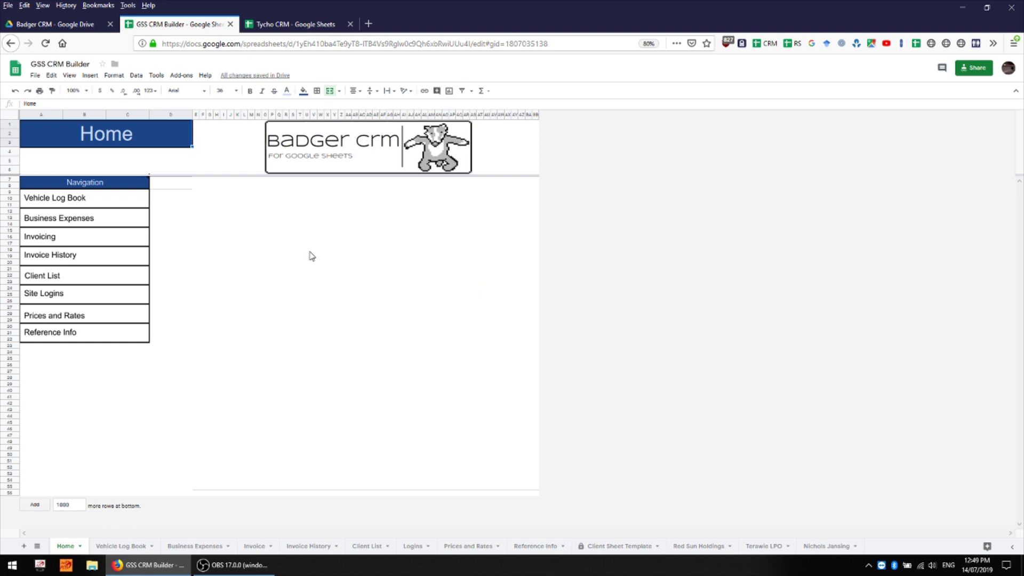
View the Site Logins sheet, then open Prices and Rates from the Home sheet
left_click(47, 300)
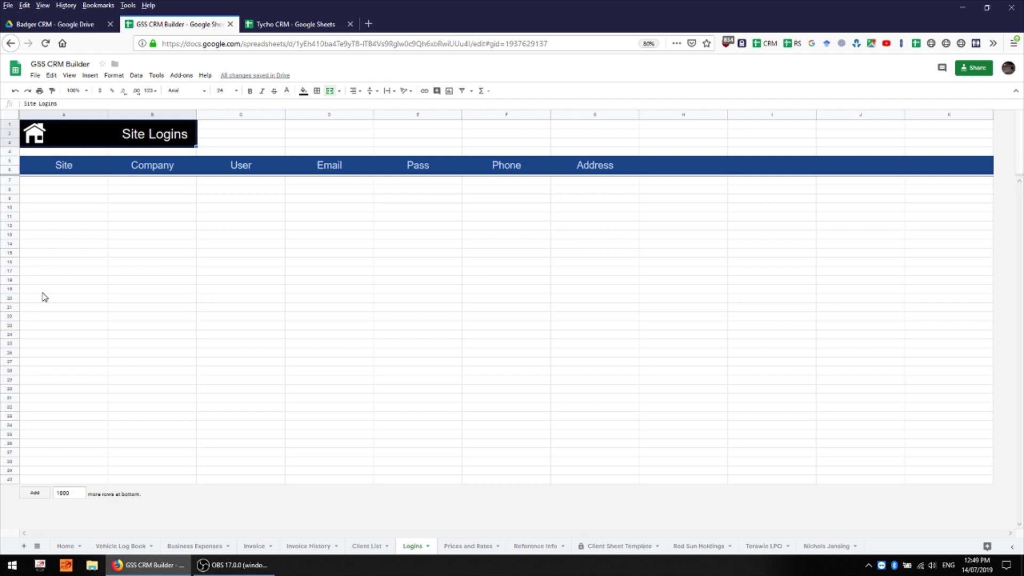
left_click(34, 133)
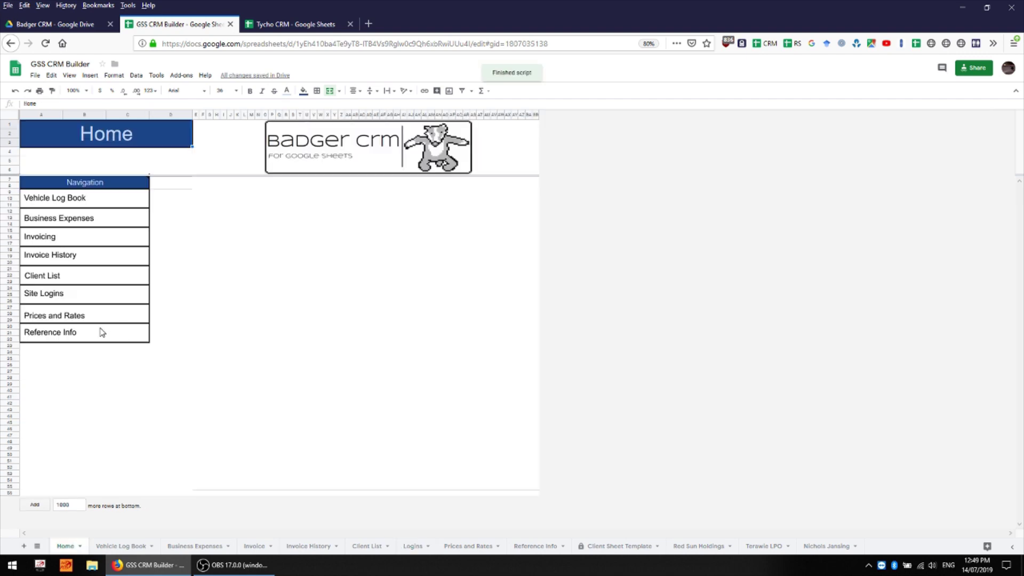
left_click(64, 319)
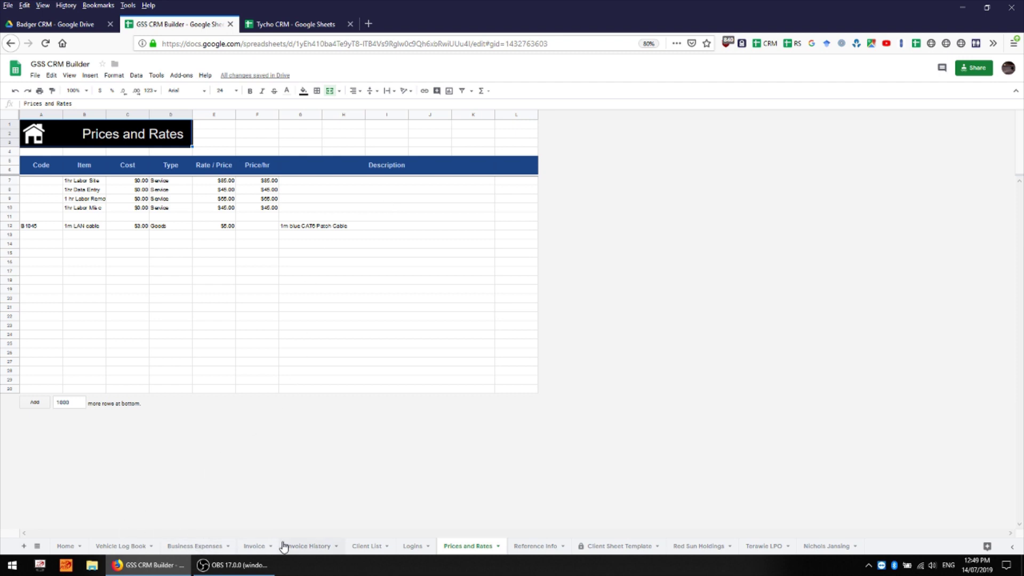
Add a 1hr Labor Site line to the invoice with a typed description and quantity 1
left_click(255, 548)
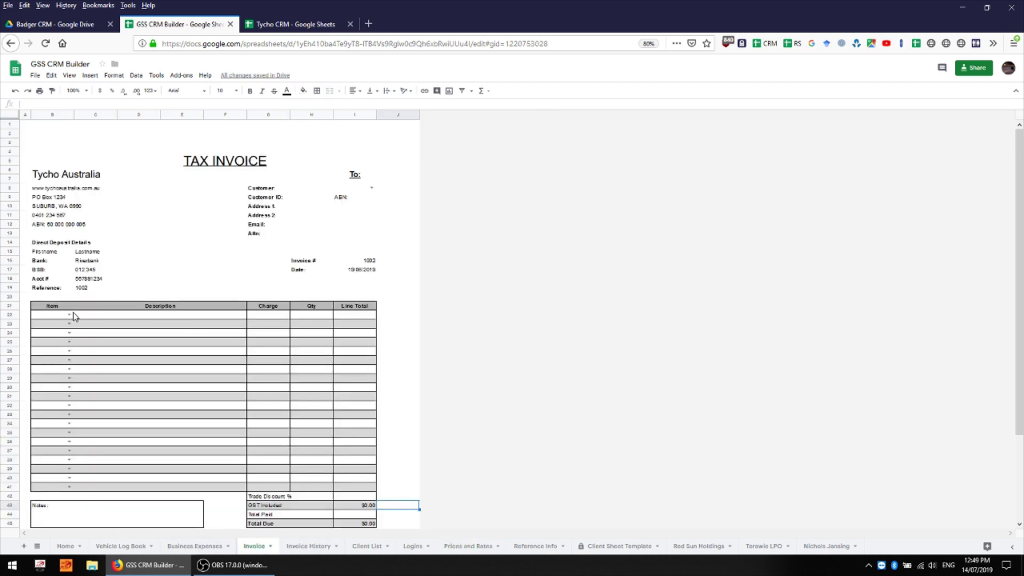
left_click(67, 316)
left_click(56, 325)
key("Tab")
type("wert")
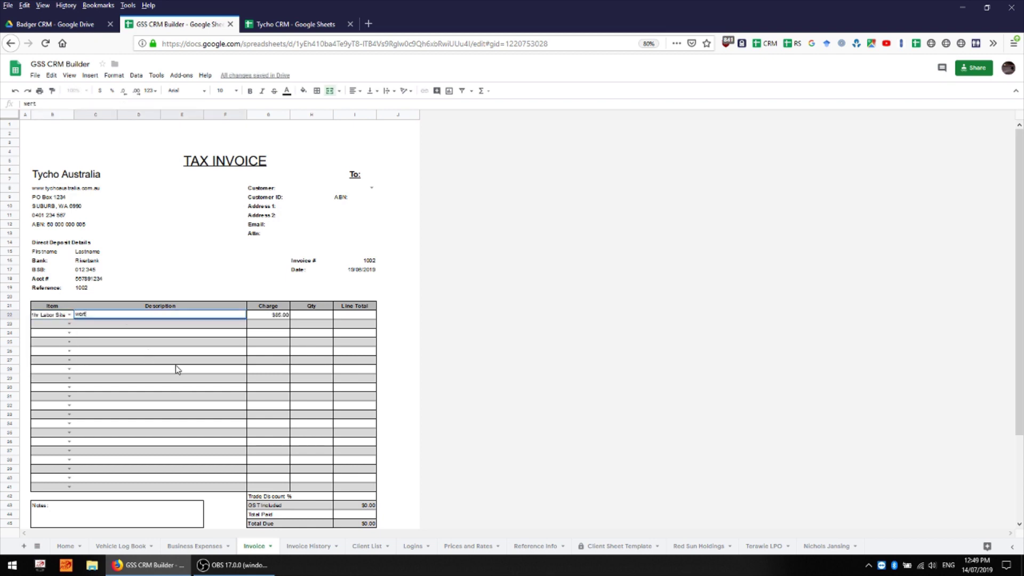
type("wergwergwergewrg")
key("Return")
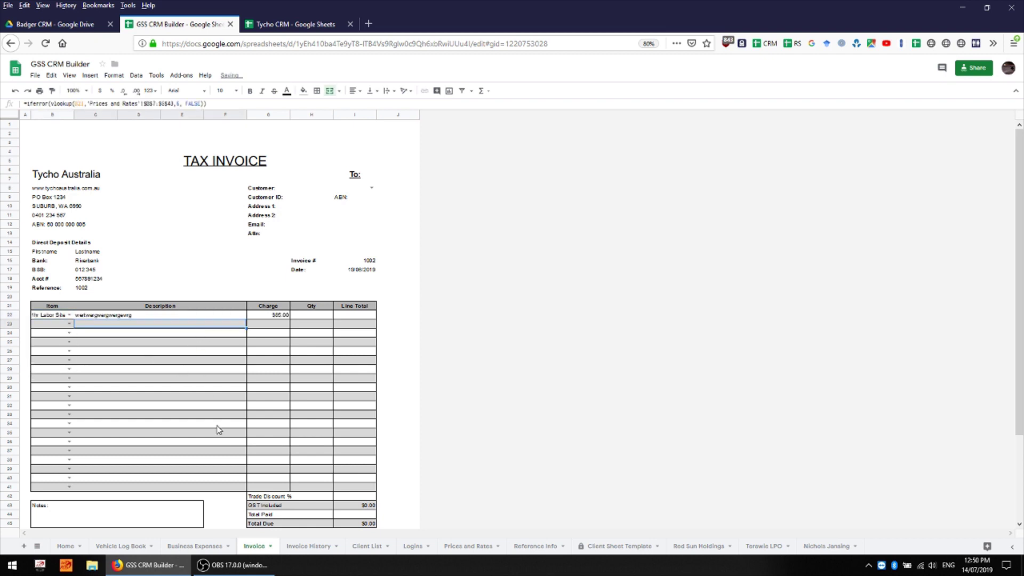
left_click(329, 314)
type("1")
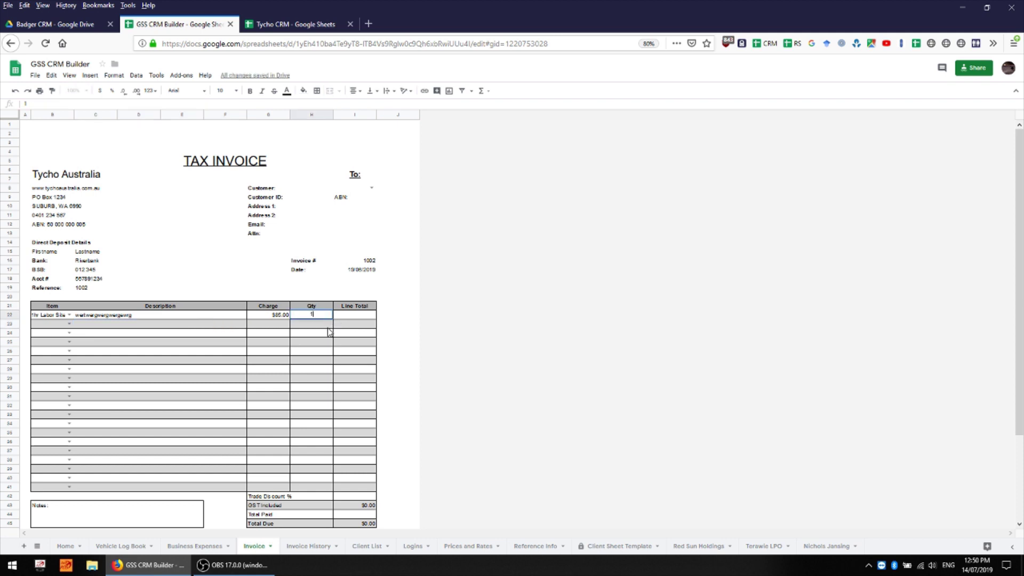
key("Return")
left_click(371, 187)
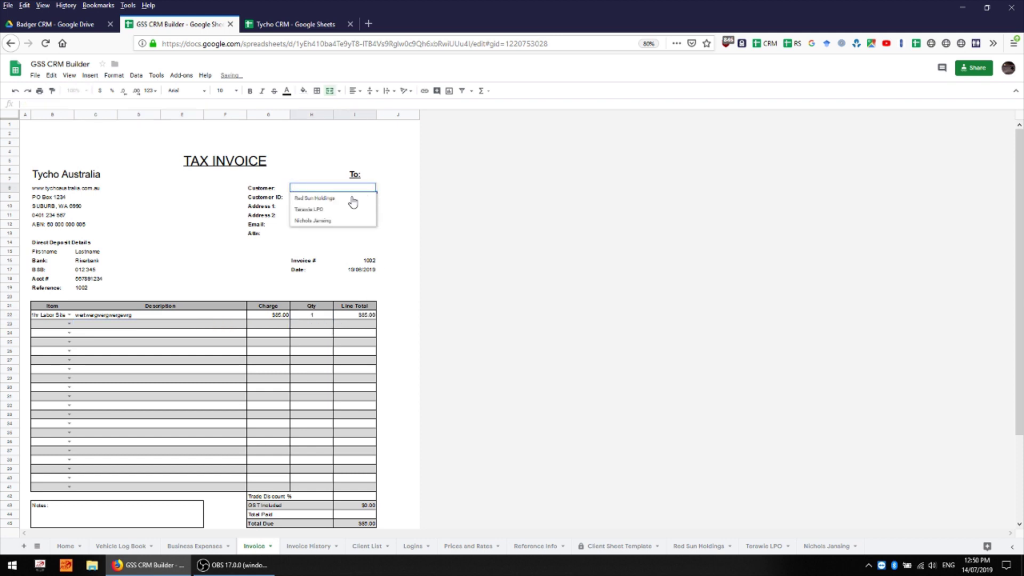
left_click(337, 220)
left_click(409, 433)
scroll(410, 433, "down", 3)
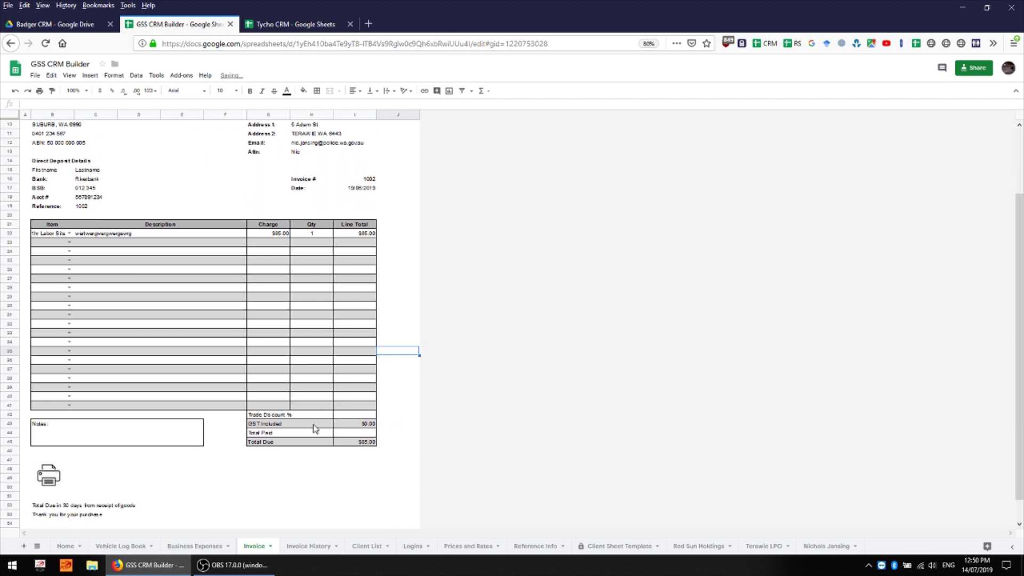
left_click(46, 474)
scroll(477, 413, "up", 3)
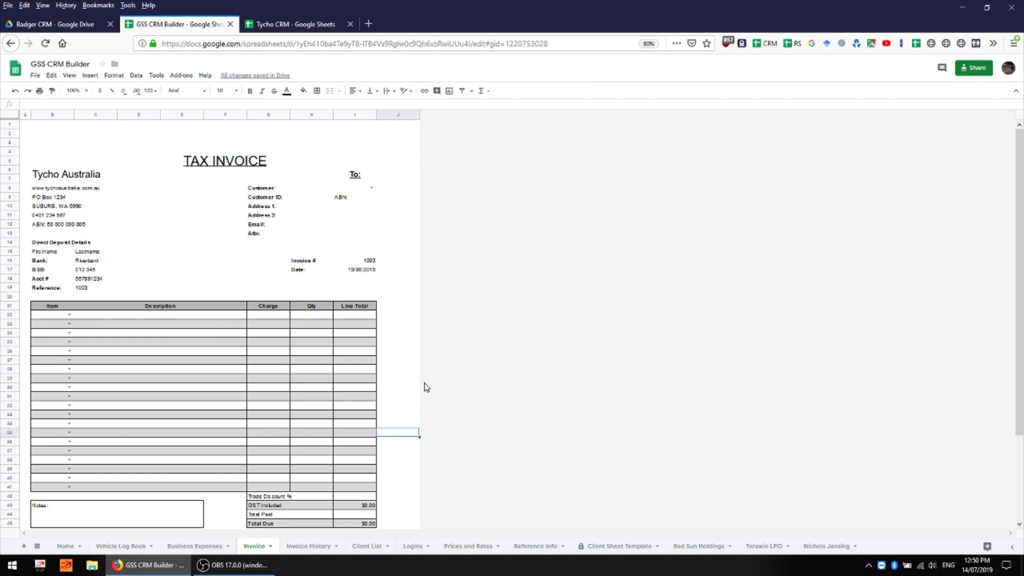
left_click(104, 315)
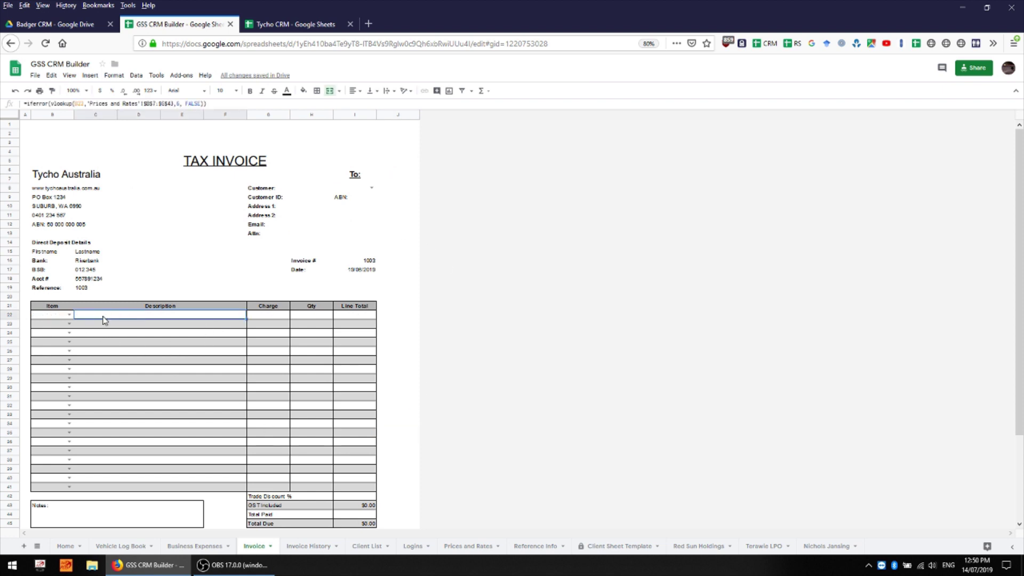
double_click(141, 314)
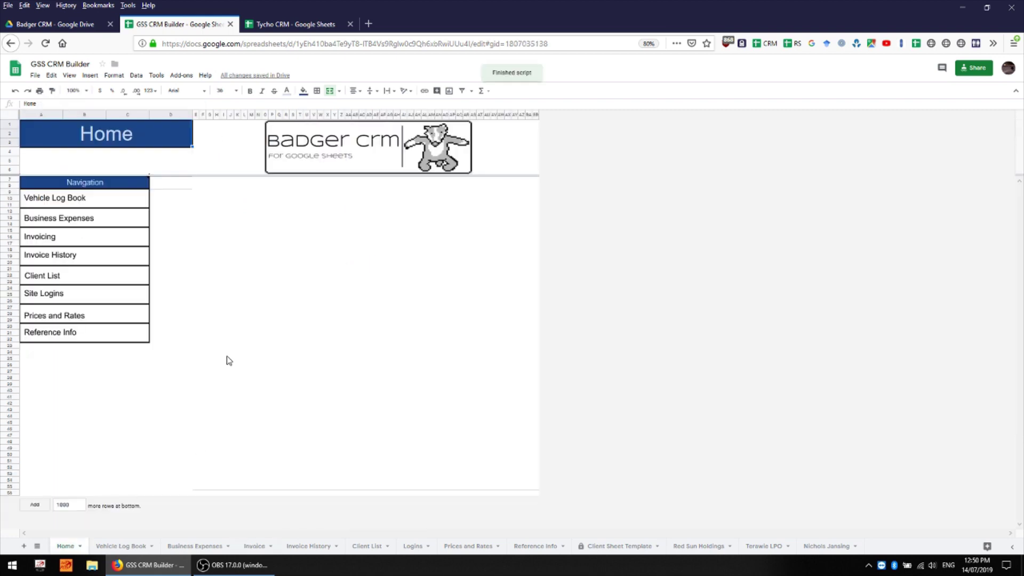
left_click(61, 333)
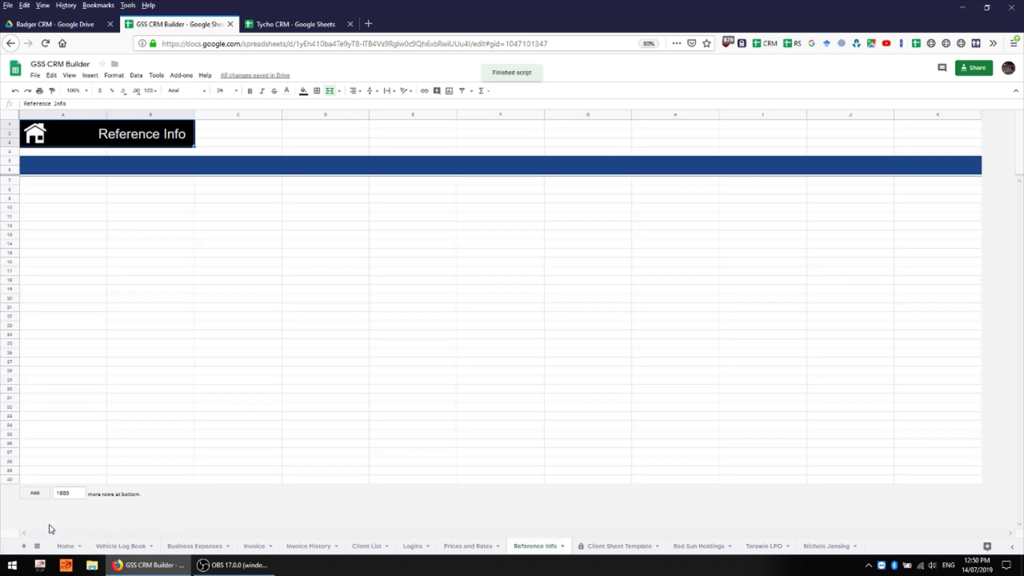